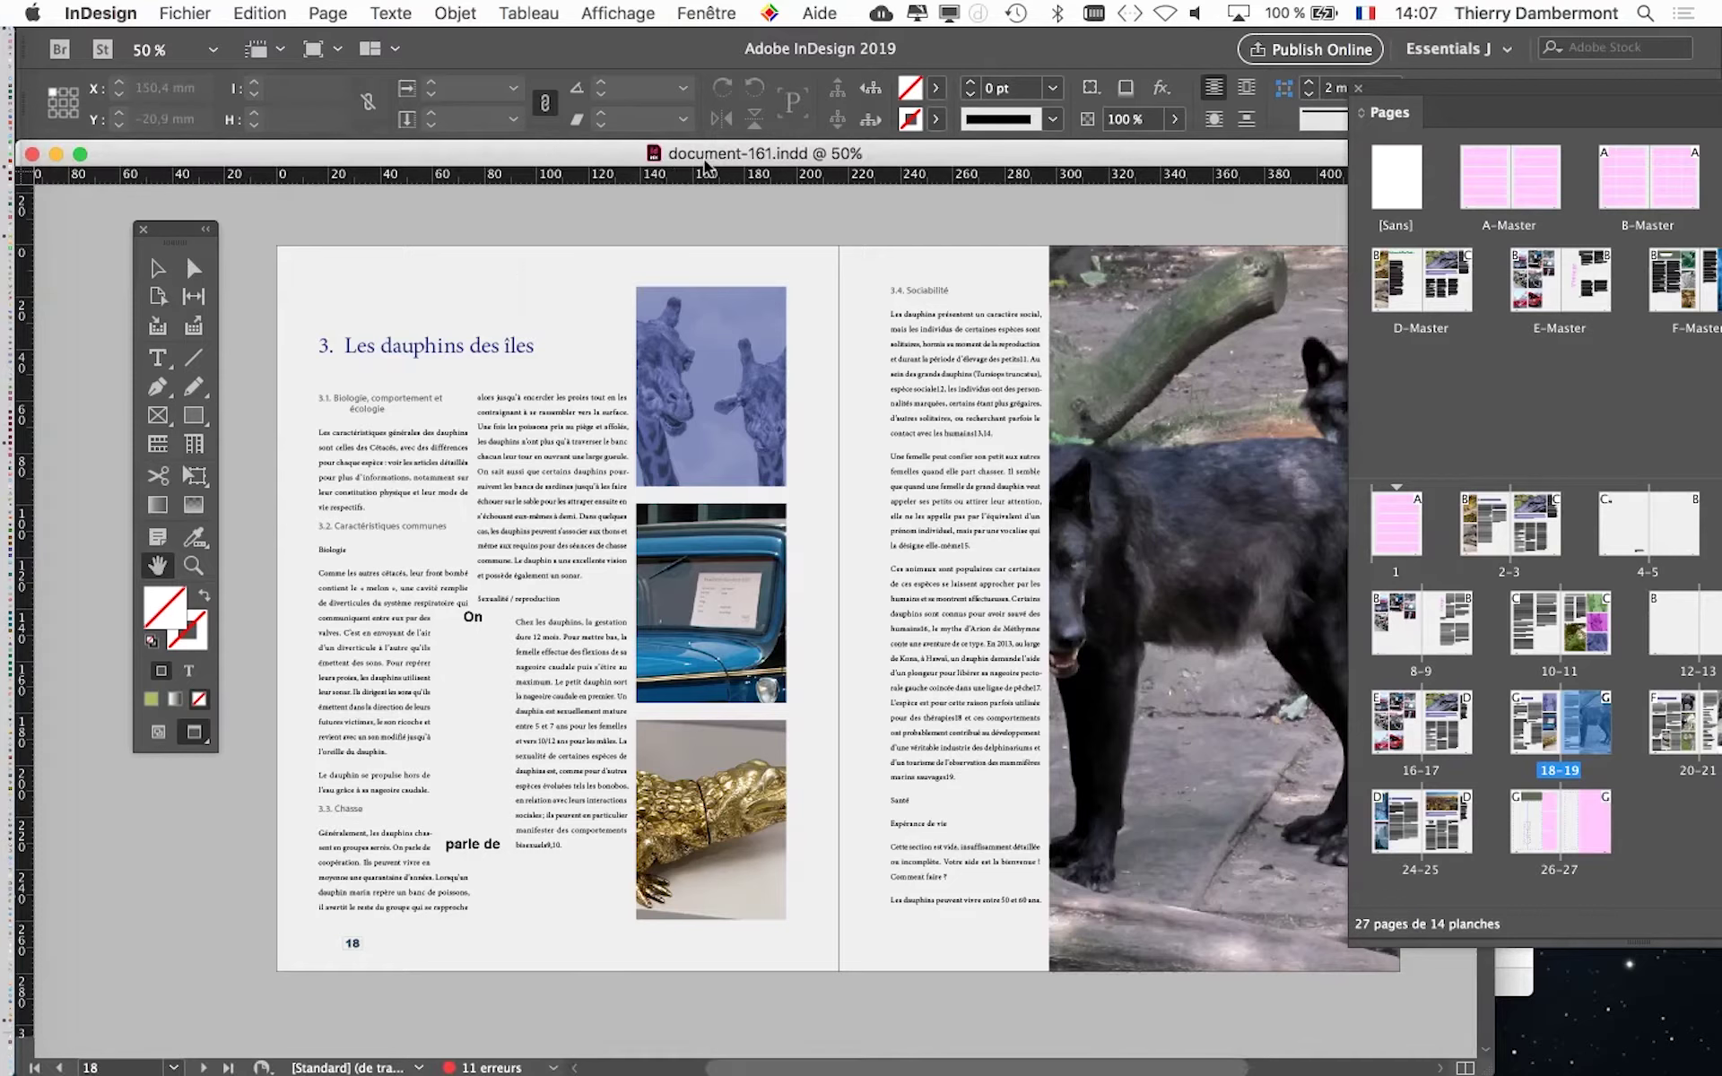
Step: Scroll up from the dolphins spread to the car-photo and alligator spread, pages 16–17
drag(1013, 886, 1005, 861)
scroll(986, 897, up, 3)
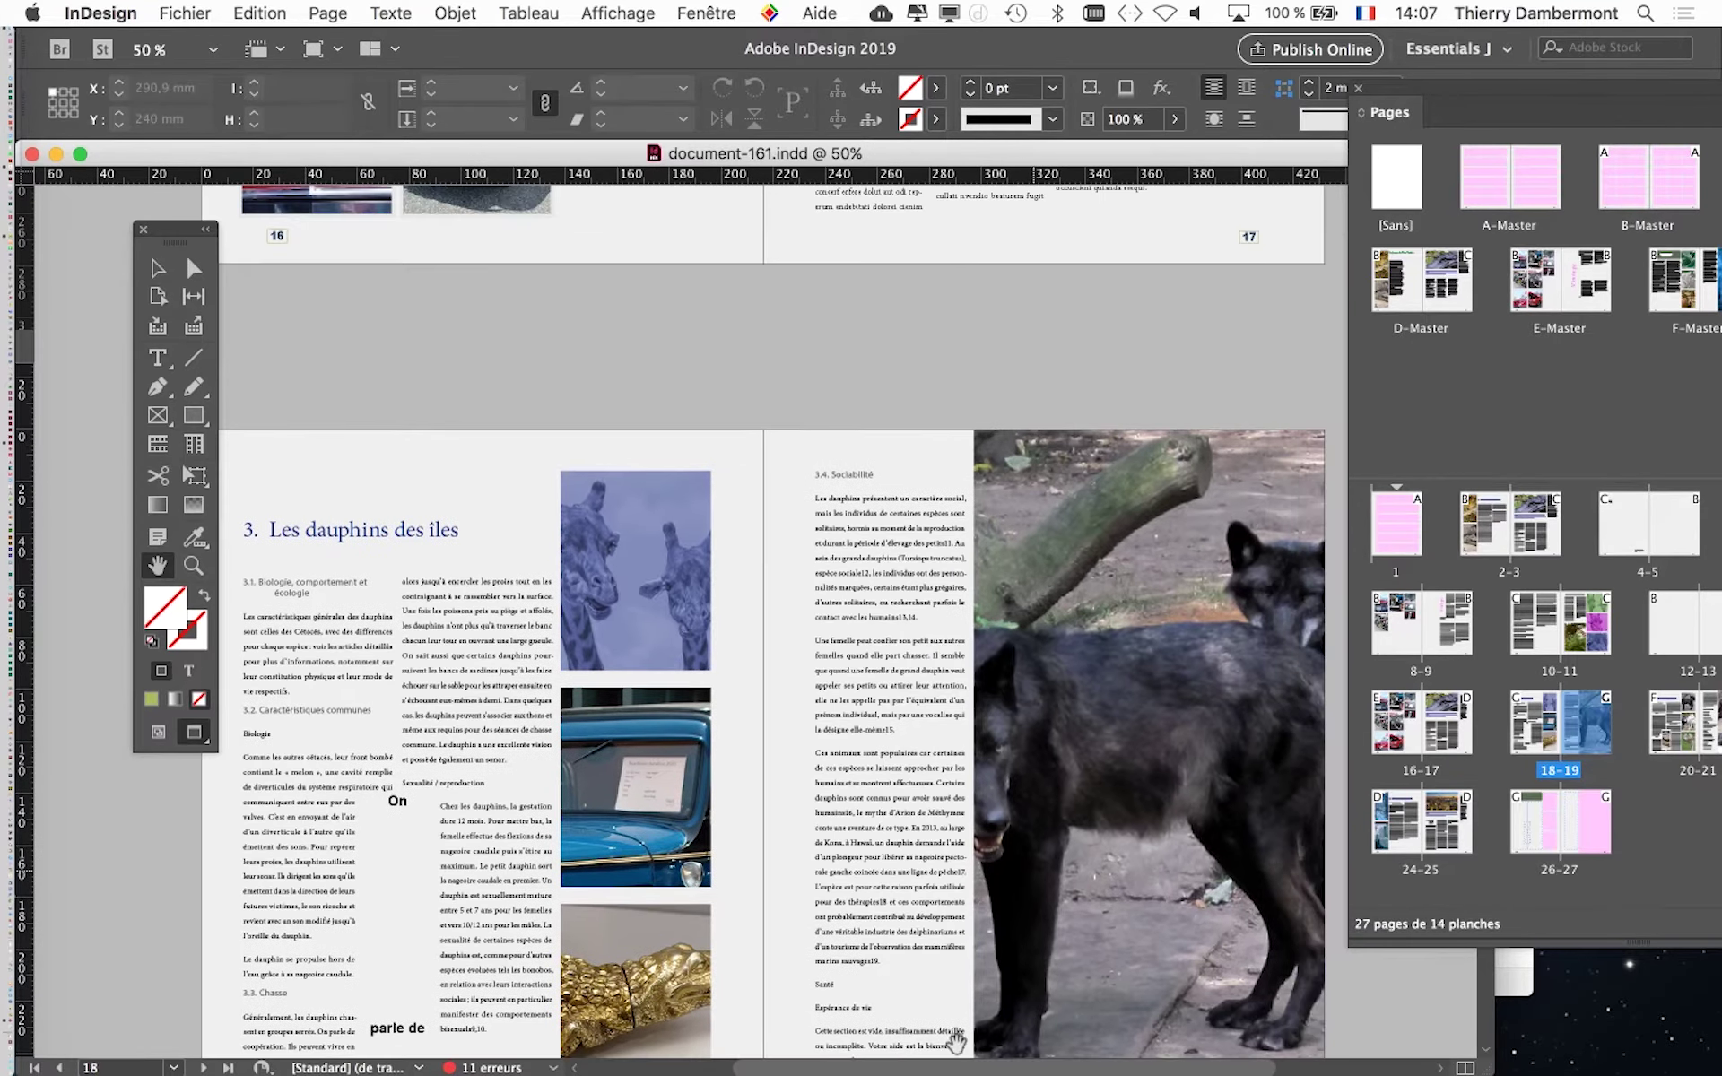
scroll(846, 806, up, 3)
scroll(846, 805, up, 4)
scroll(847, 805, up, 1)
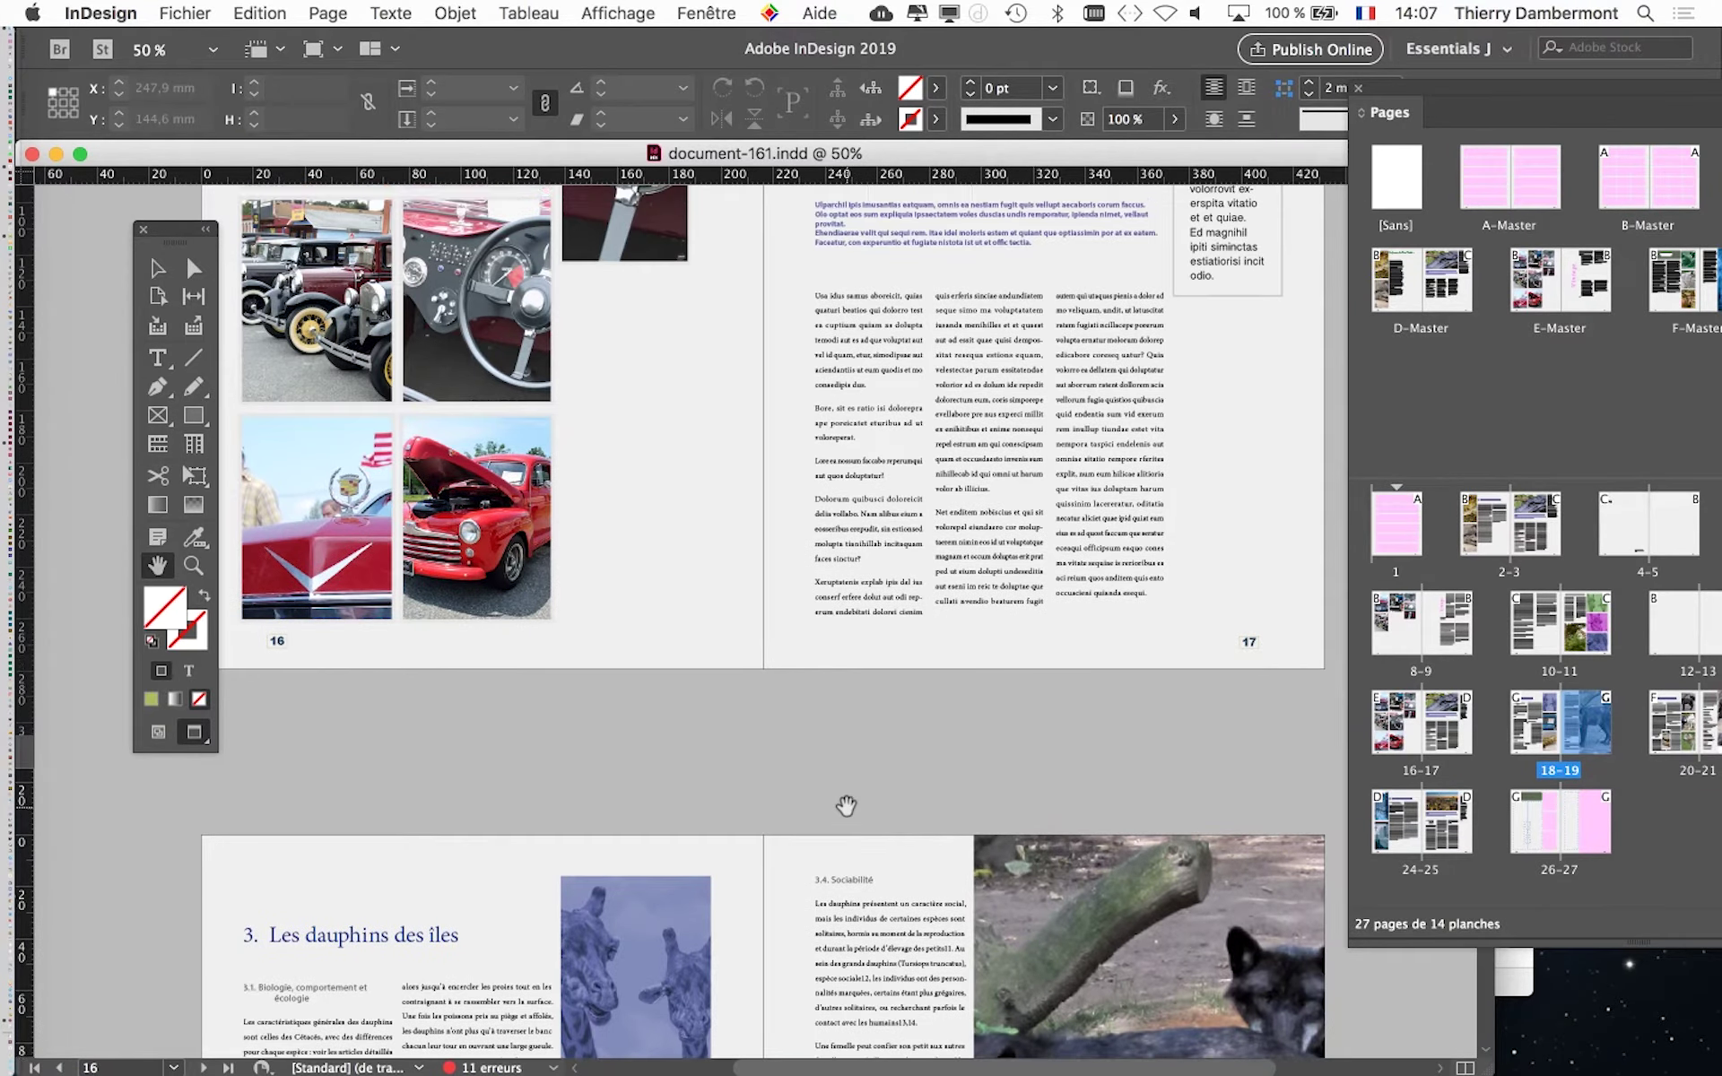
scroll(847, 805, up, 3)
scroll(847, 805, up, 5)
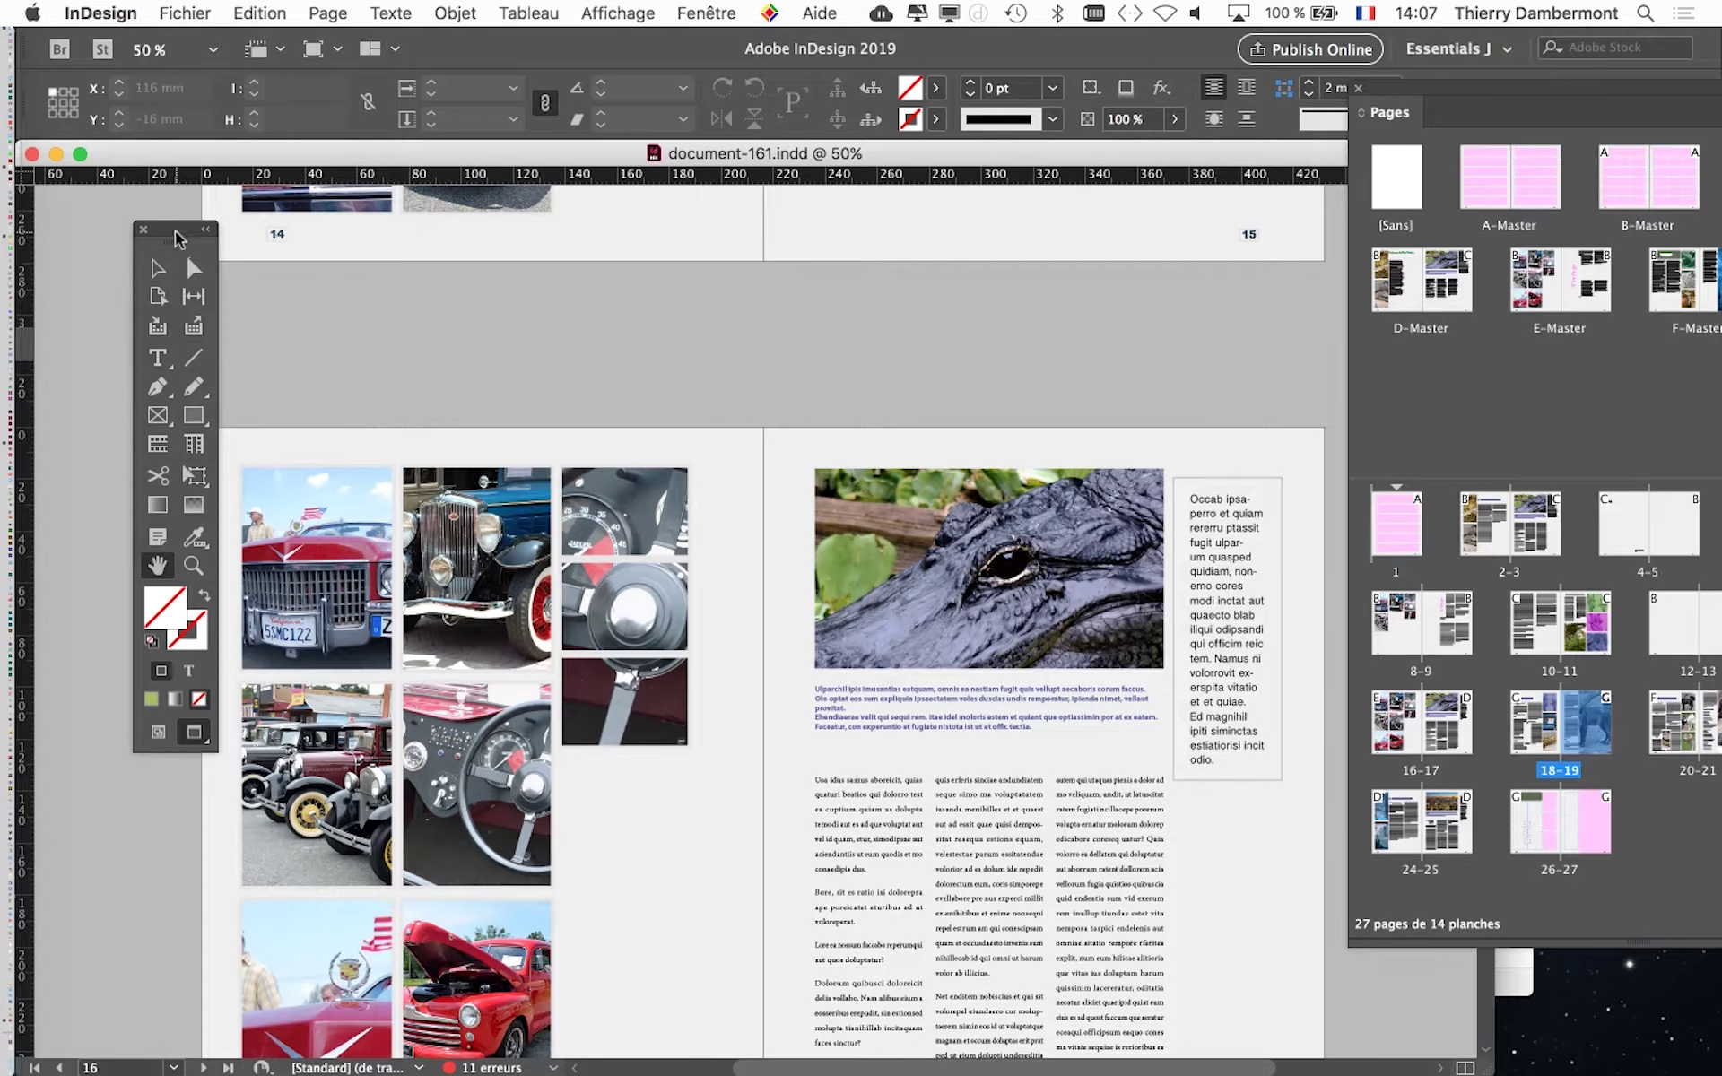
Step: Move the Tools panel left and scroll back down toward spread 18–19
drag(179, 239, 134, 238)
scroll(552, 518, down, 1)
scroll(551, 518, down, 1)
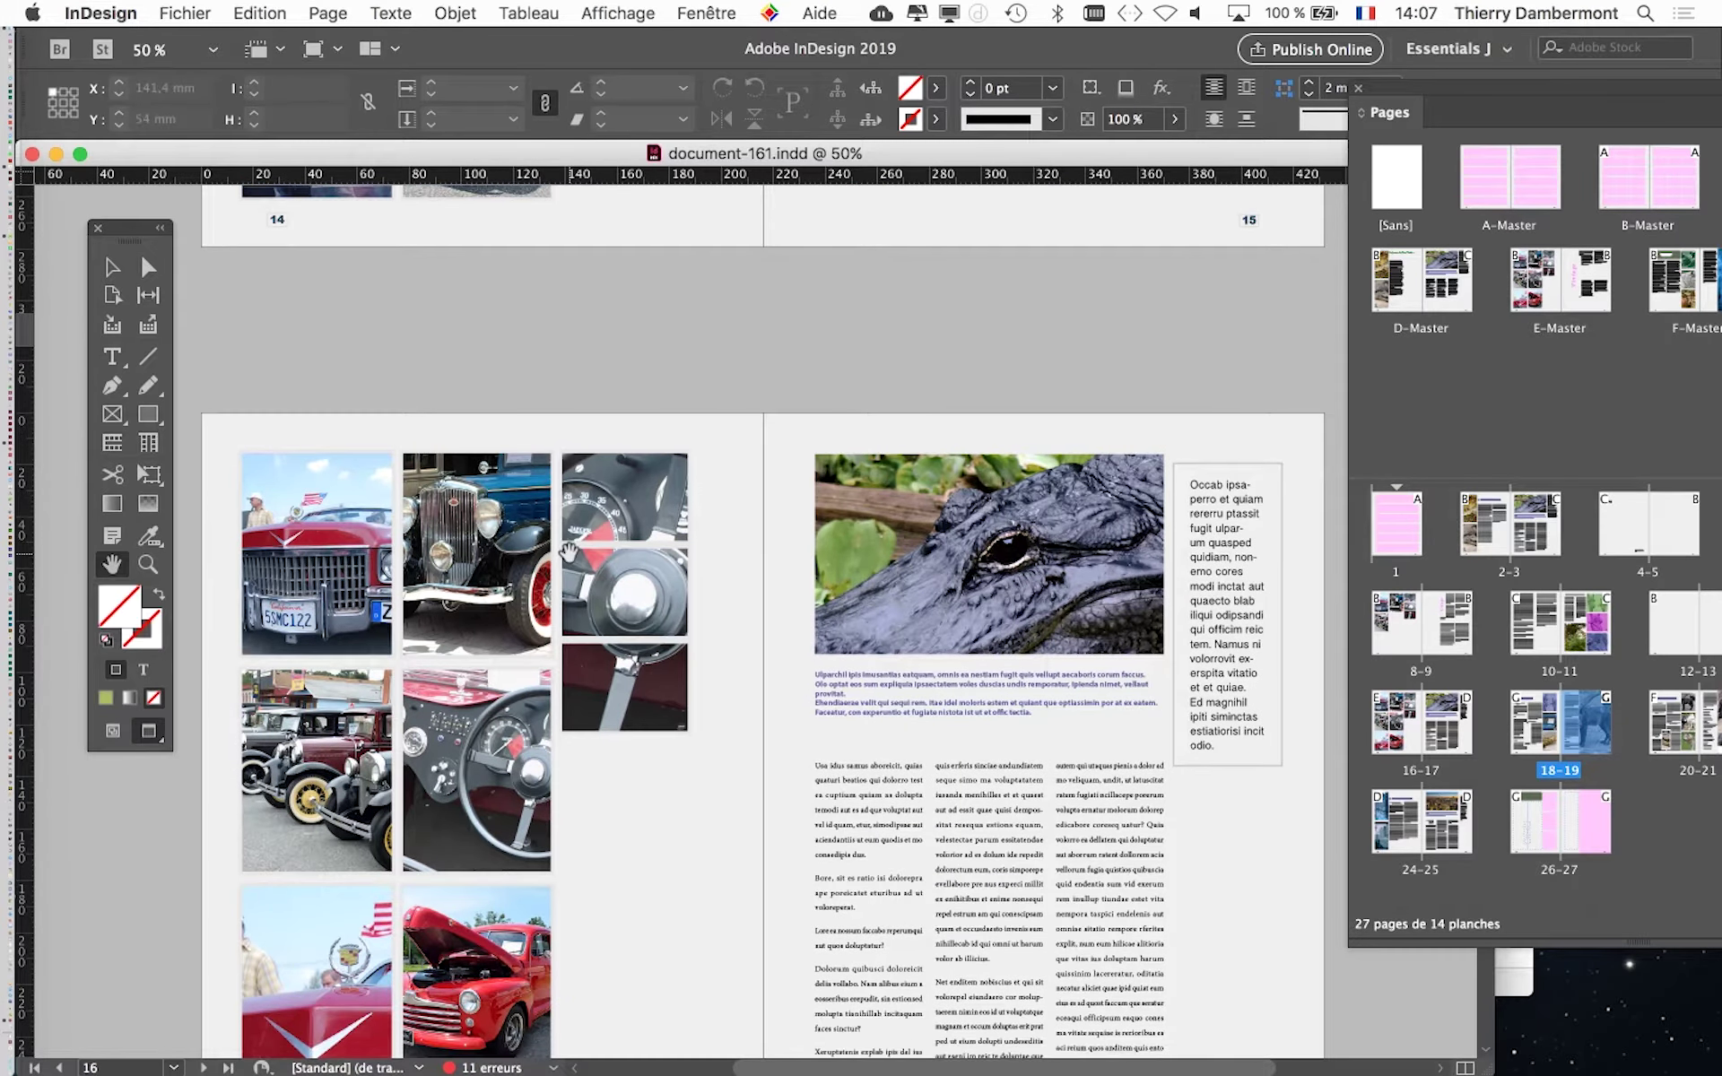
scroll(552, 518, down, 1)
scroll(552, 518, down, 1)
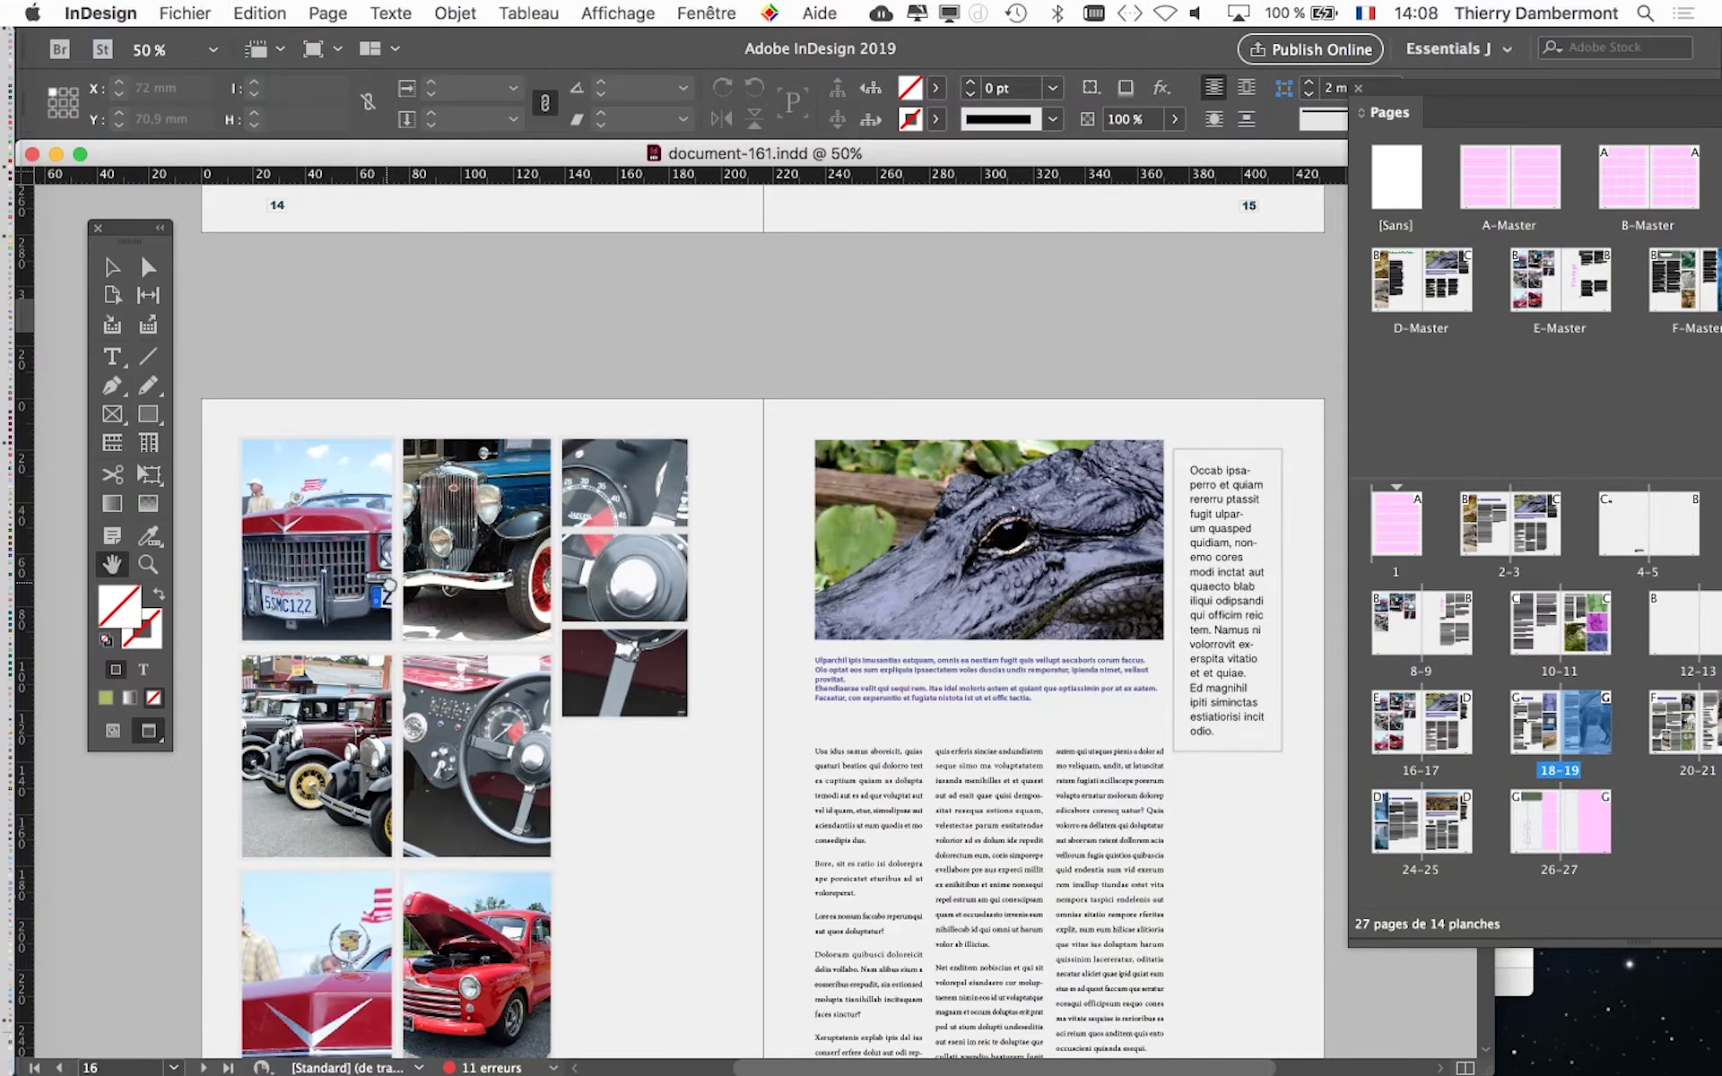
scroll(291, 469, down, 3)
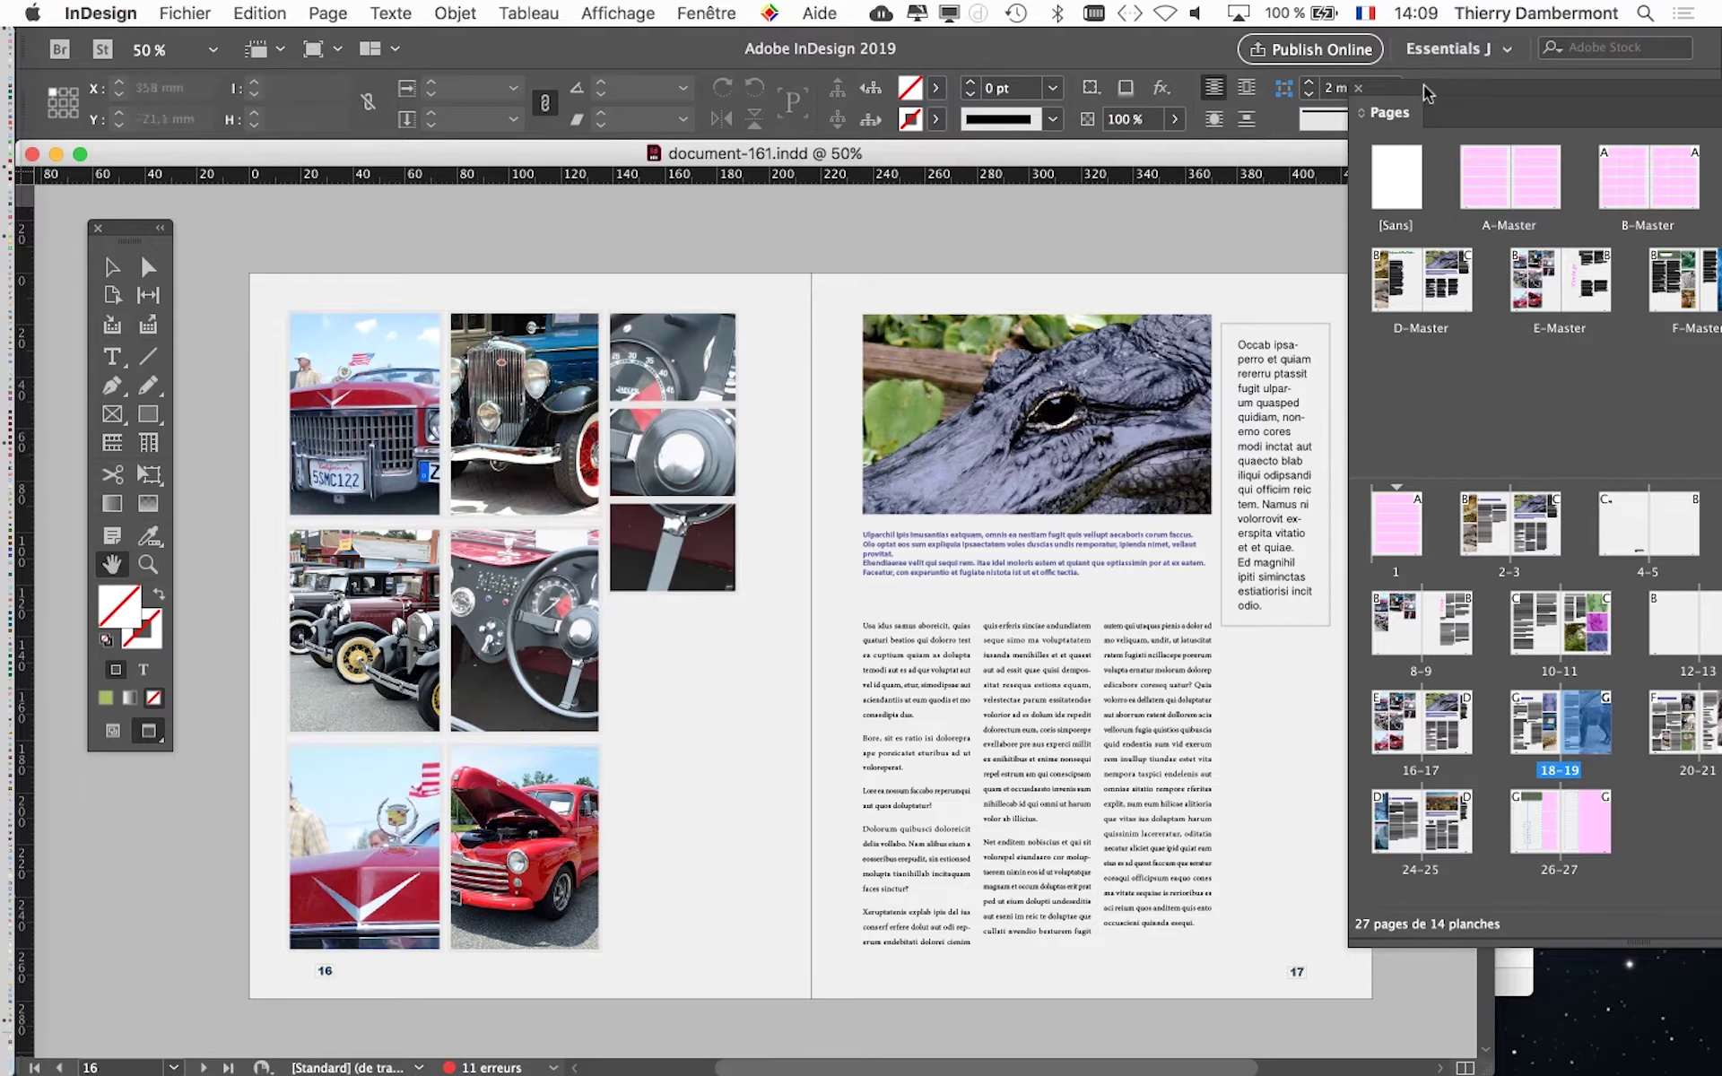
Step: Pan the spread, shift the Tools panel aside, and float the Pages panel out of the dock
drag(1434, 112, 1421, 220)
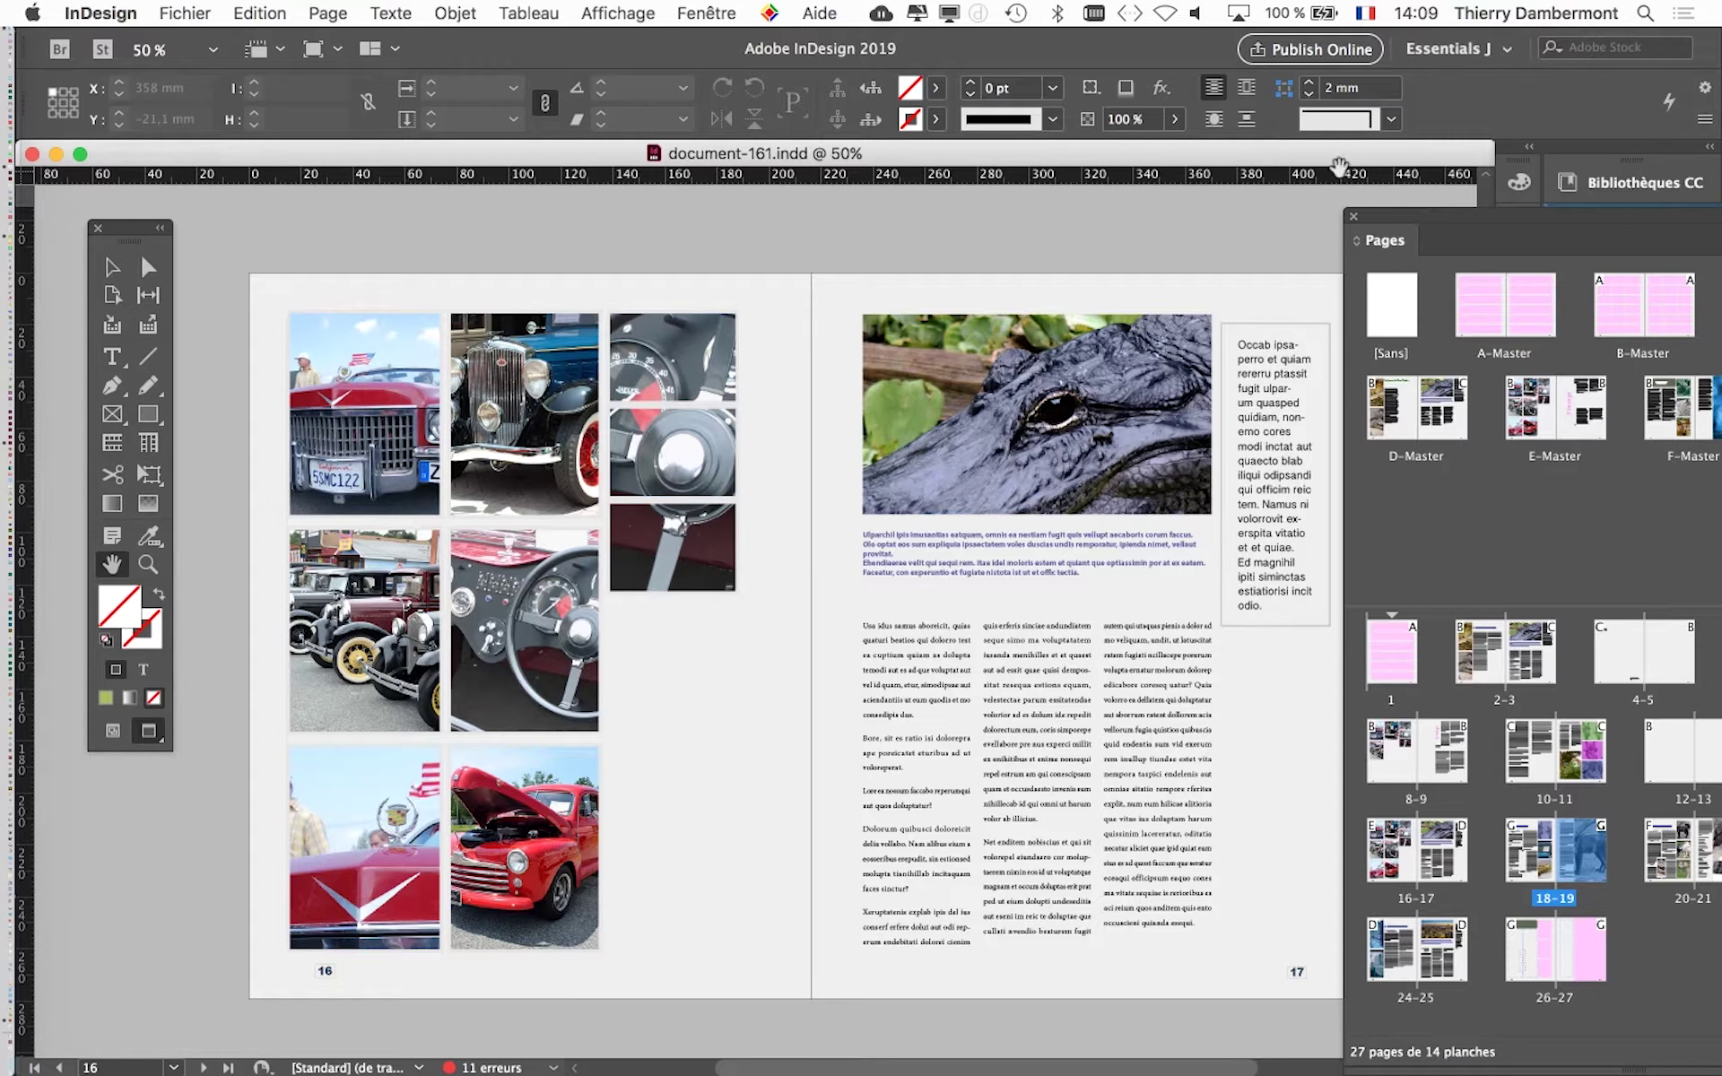
drag(1117, 434, 1074, 392)
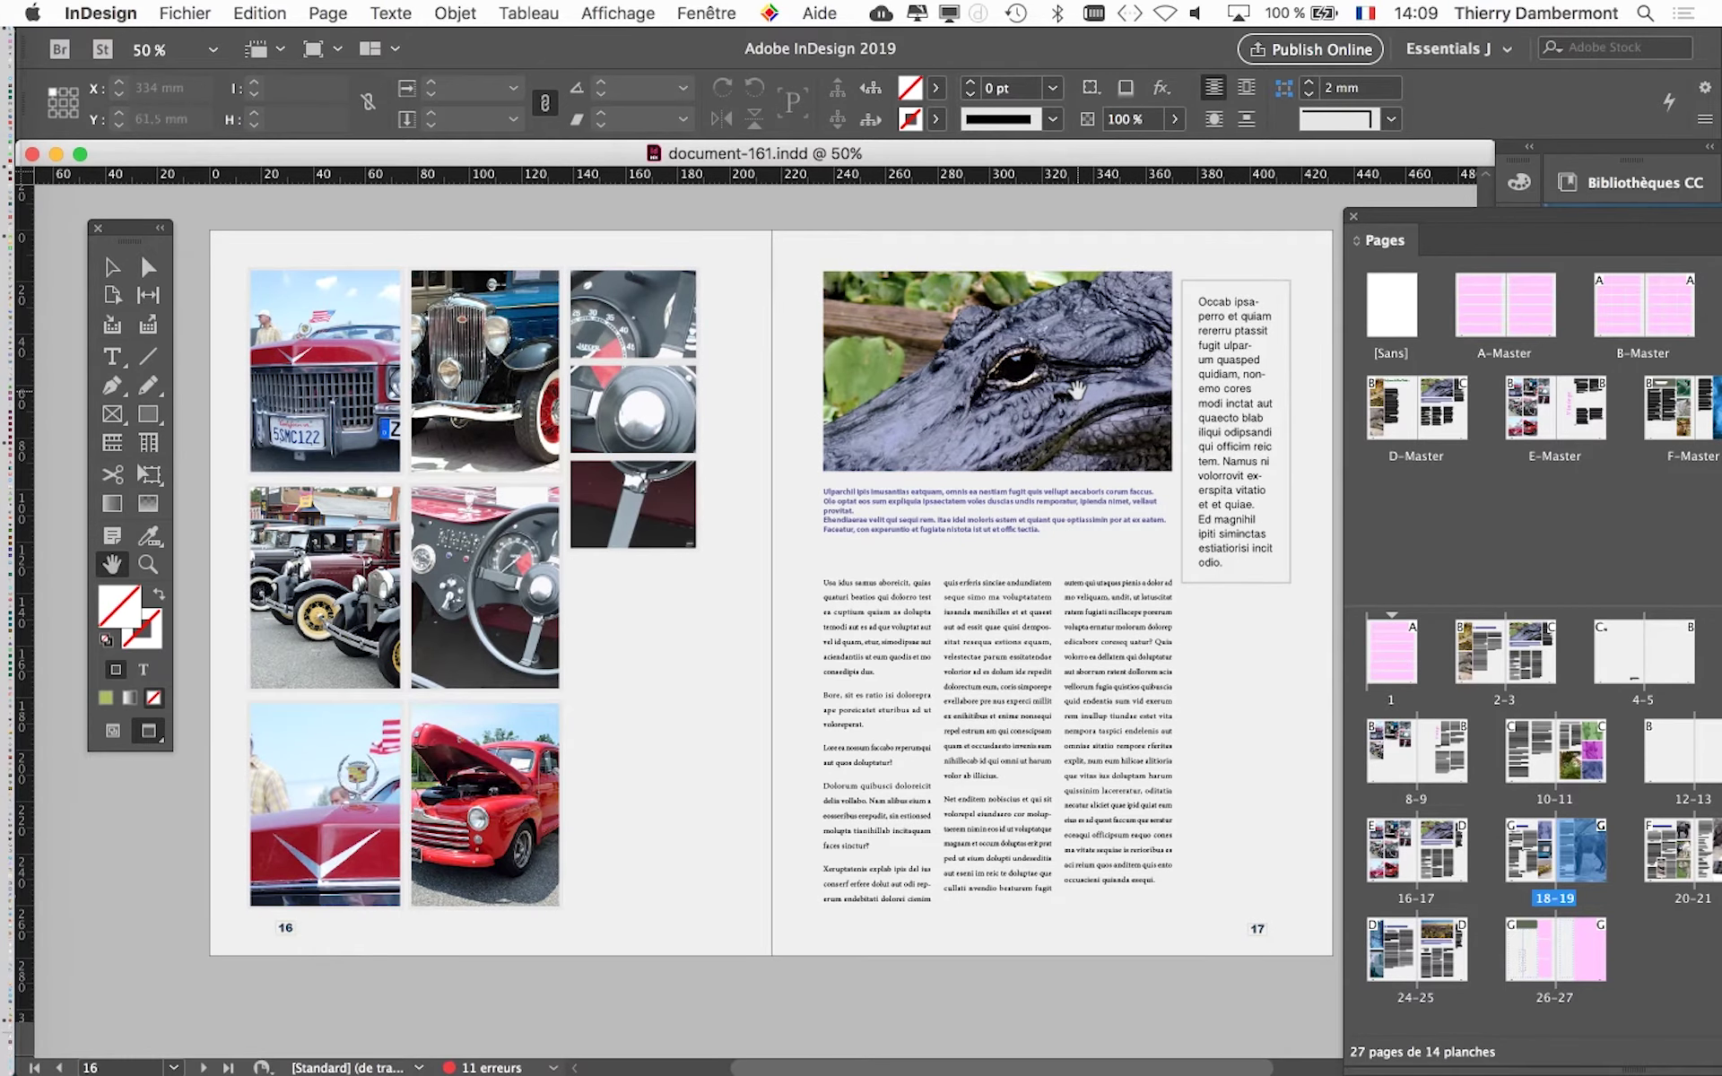
drag(826, 399, 799, 383)
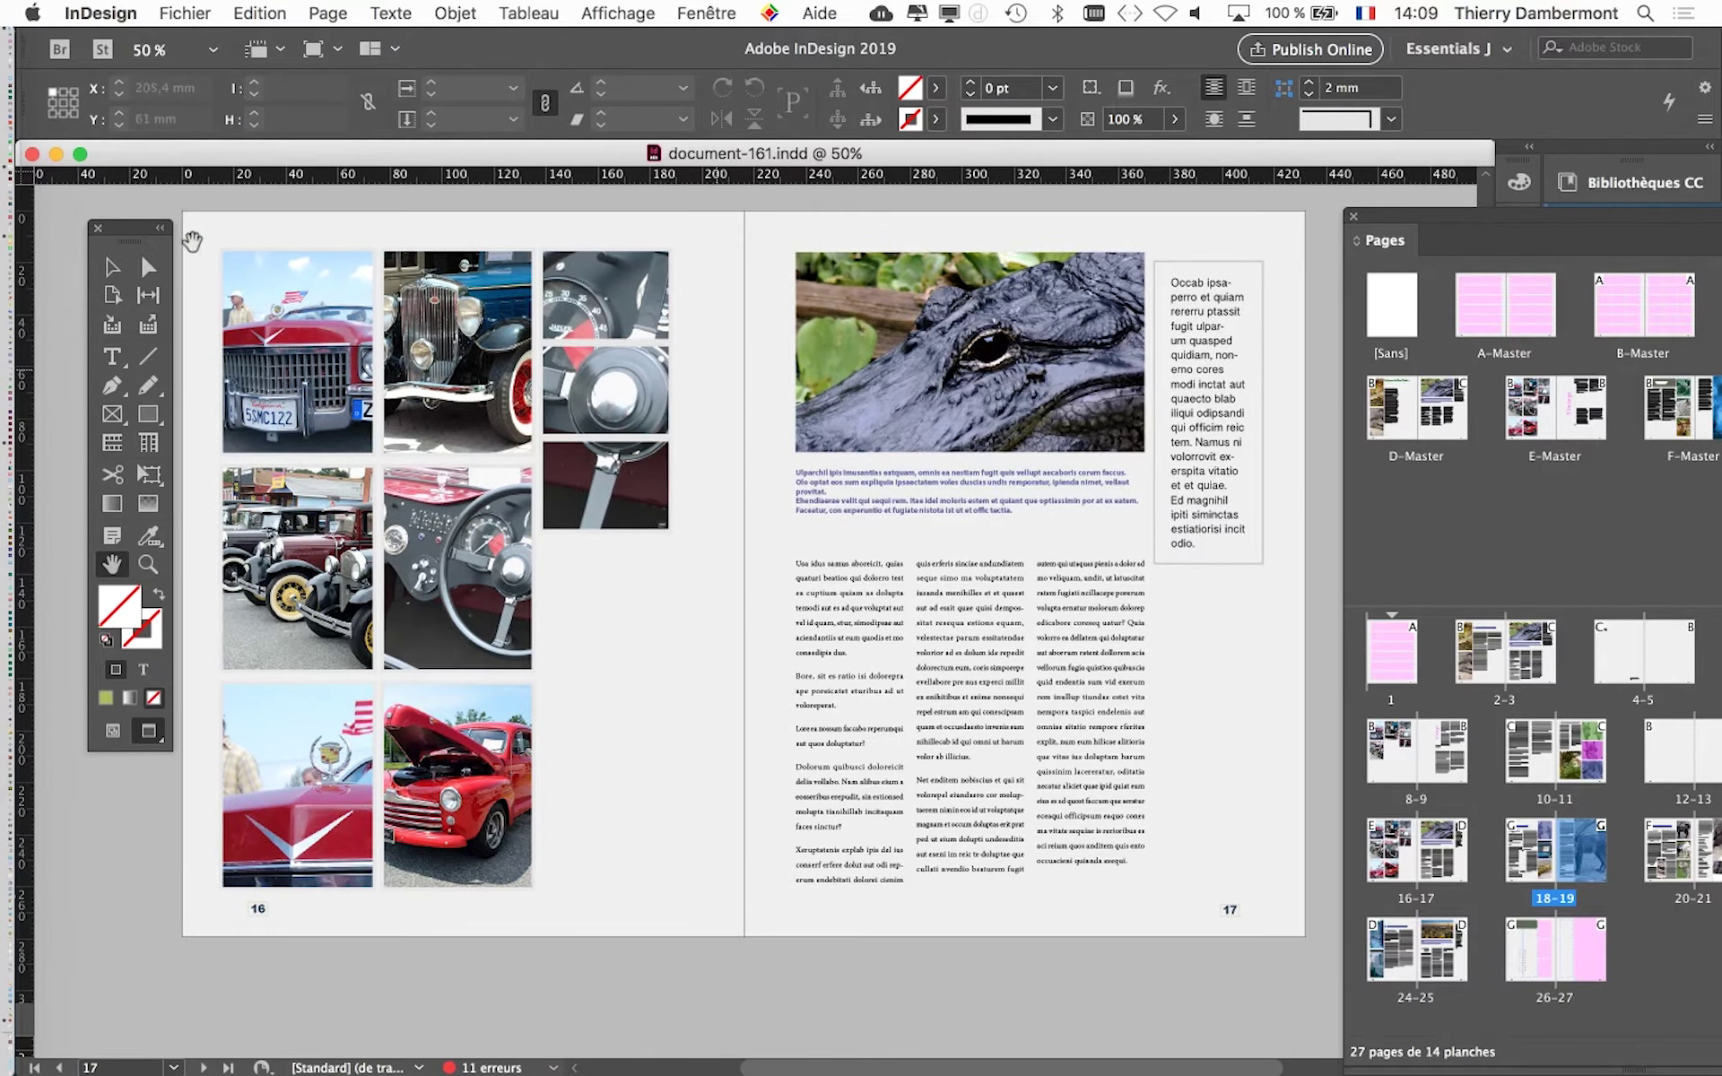
drag(136, 236, 109, 224)
drag(993, 327, 978, 347)
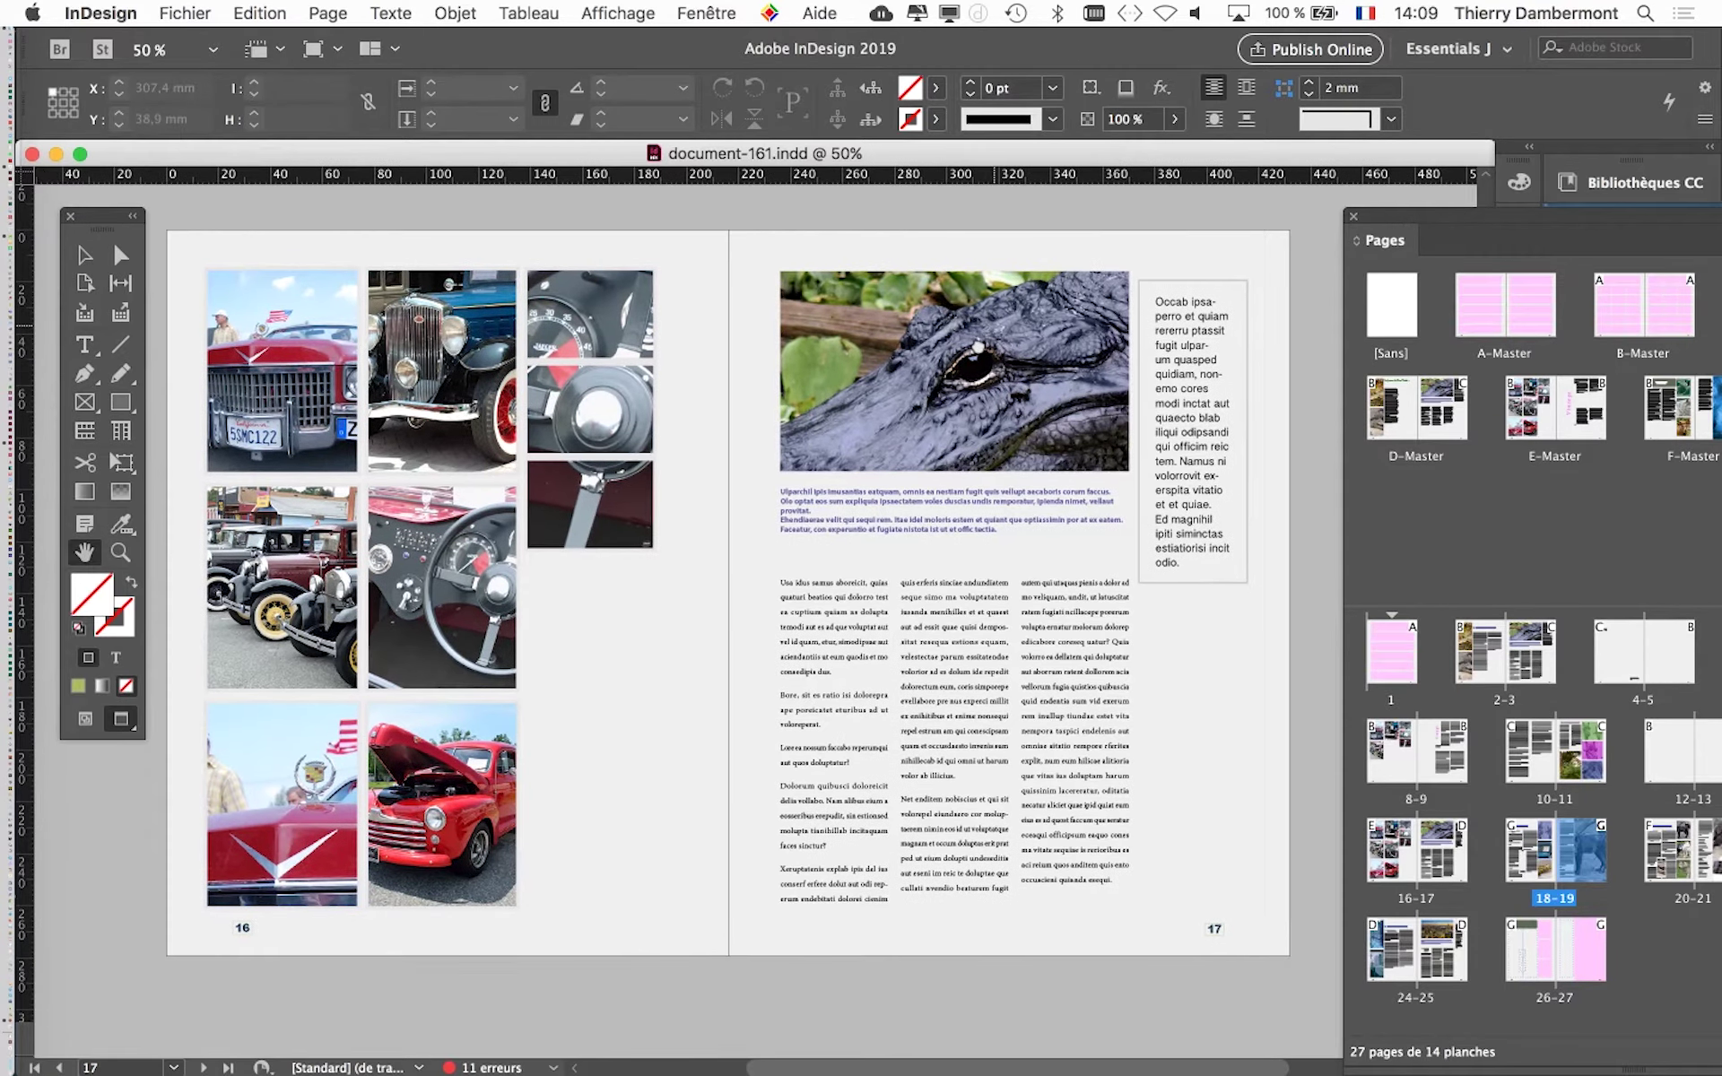
mouse_move(1435, 240)
mouse_down()
mouse_move(1394, 255)
mouse_move(1202, 153)
mouse_up()
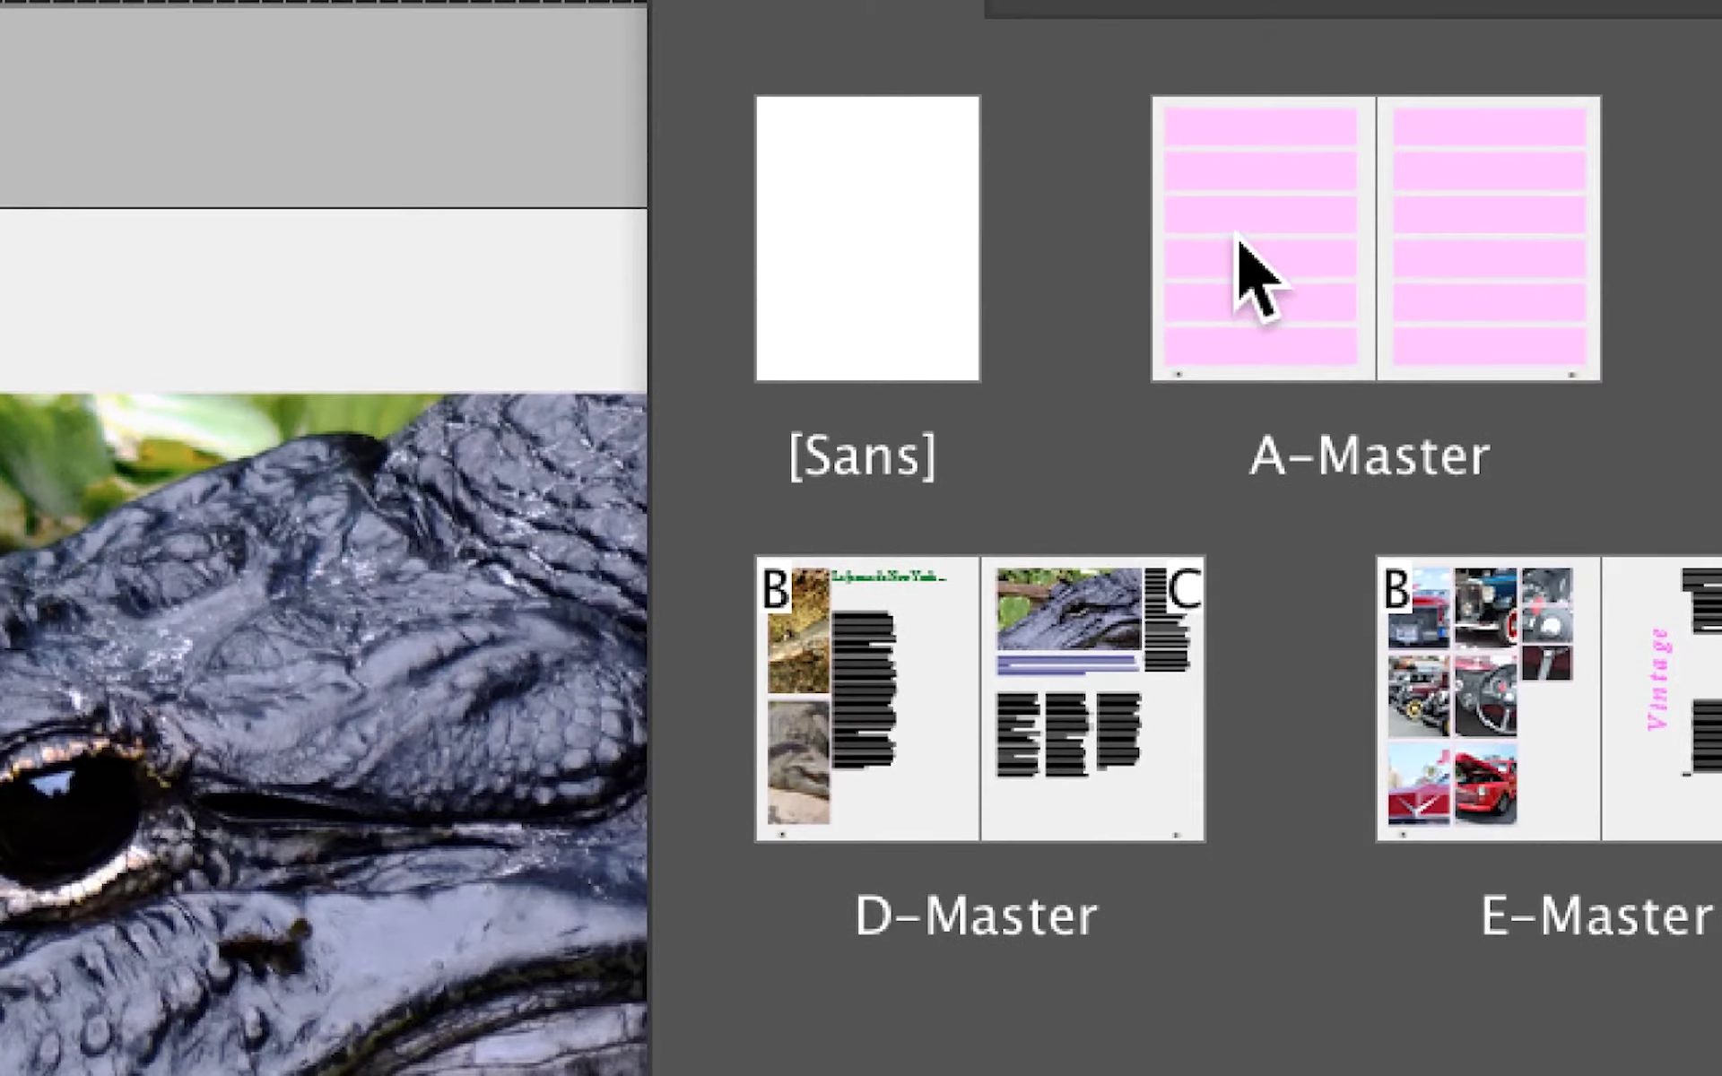
click(1236, 249)
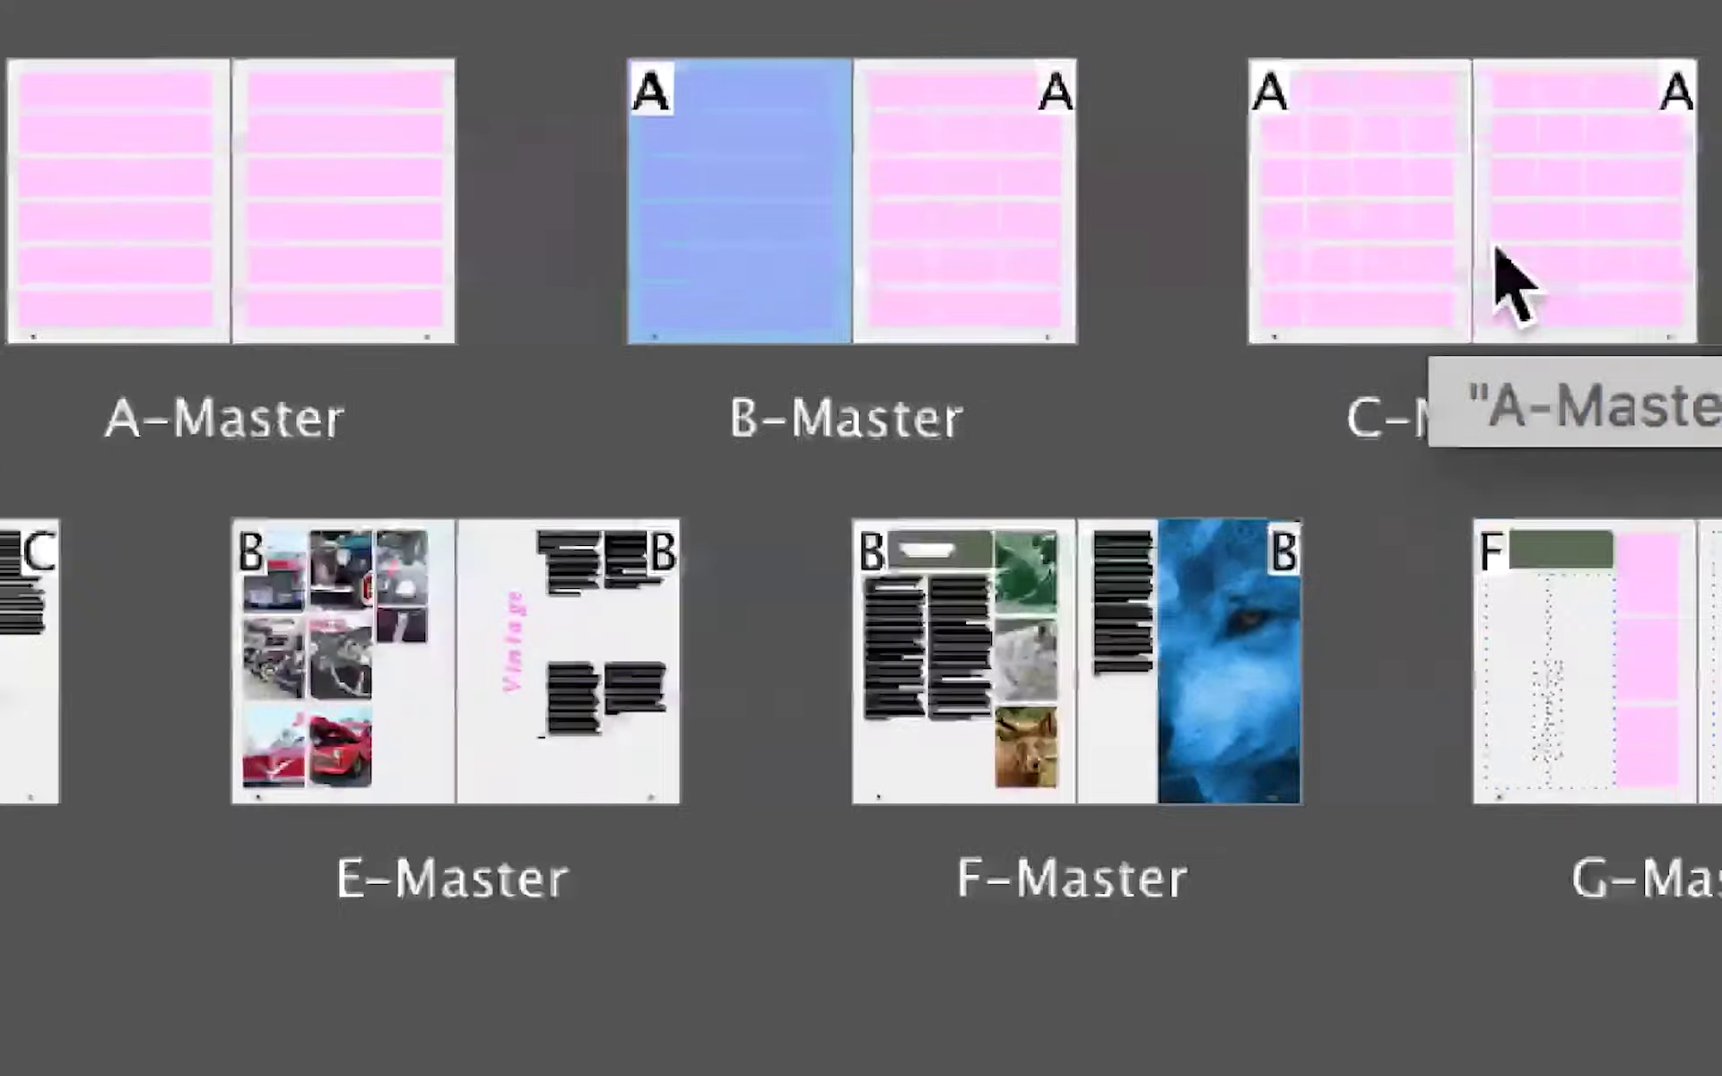
mouse_move(1291, 278)
mouse_down()
mouse_move(1507, 278)
mouse_move(1492, 269)
mouse_up()
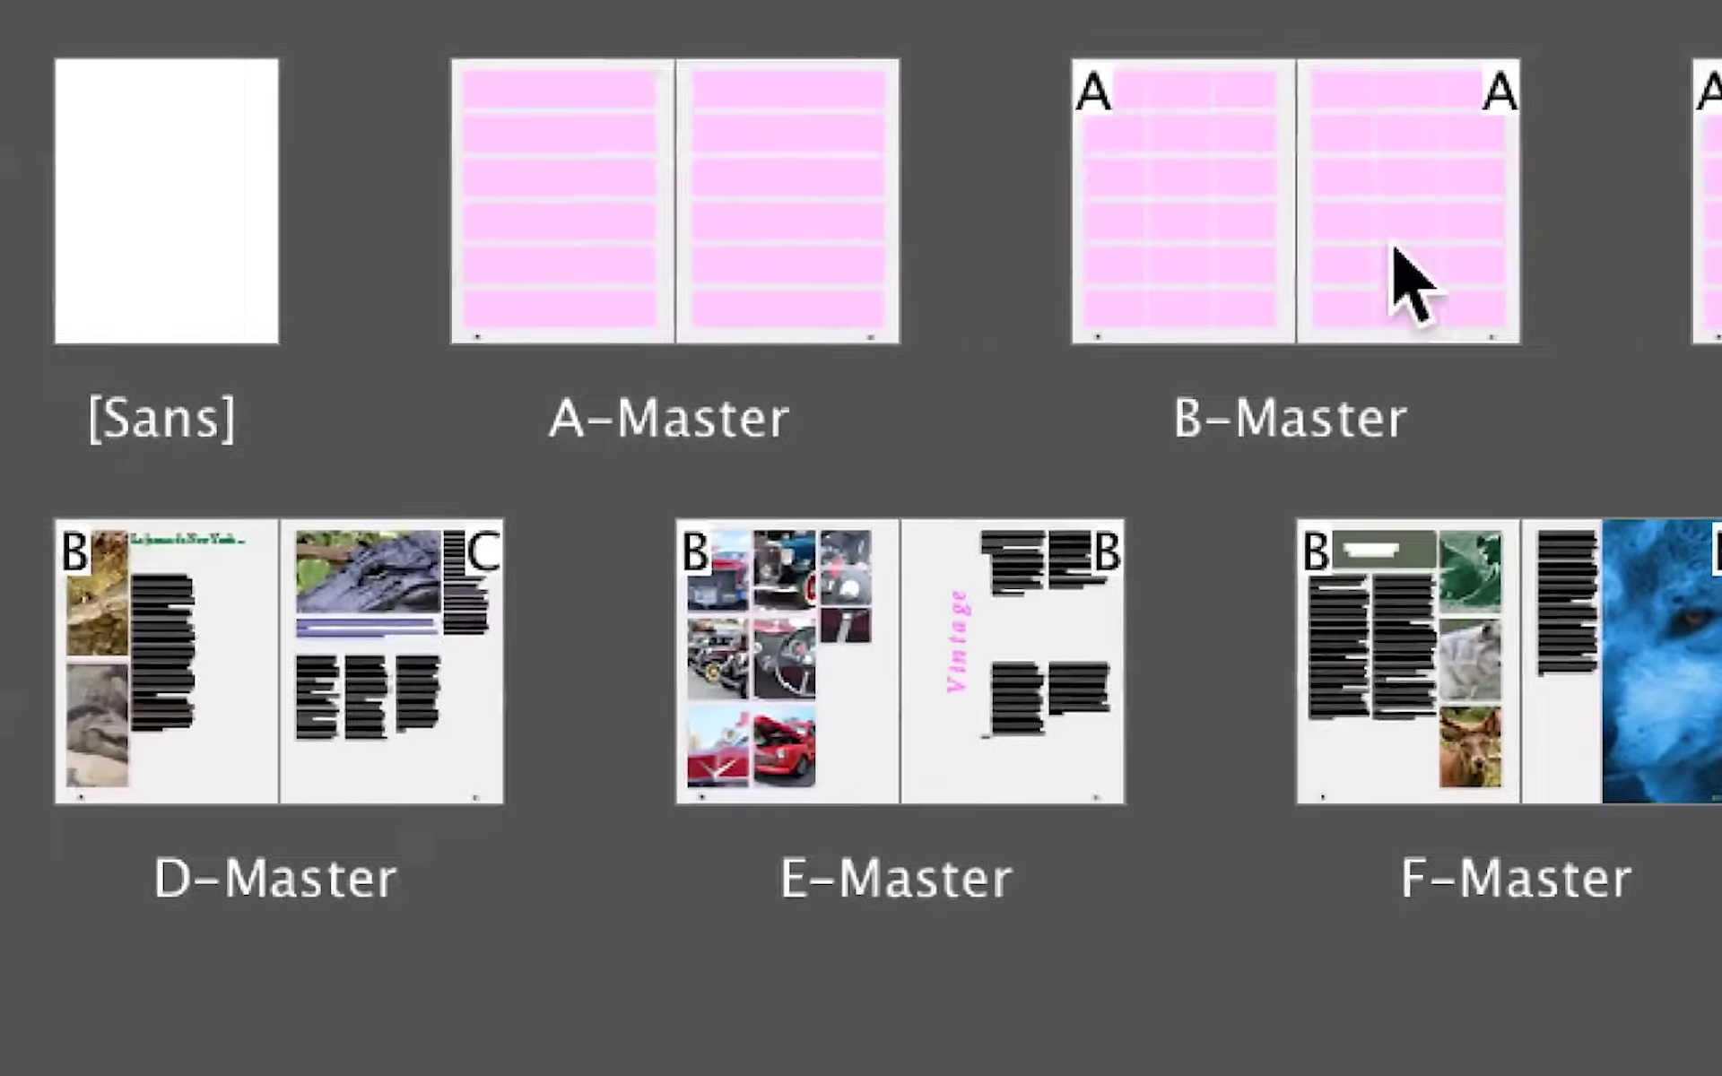
click(1354, 269)
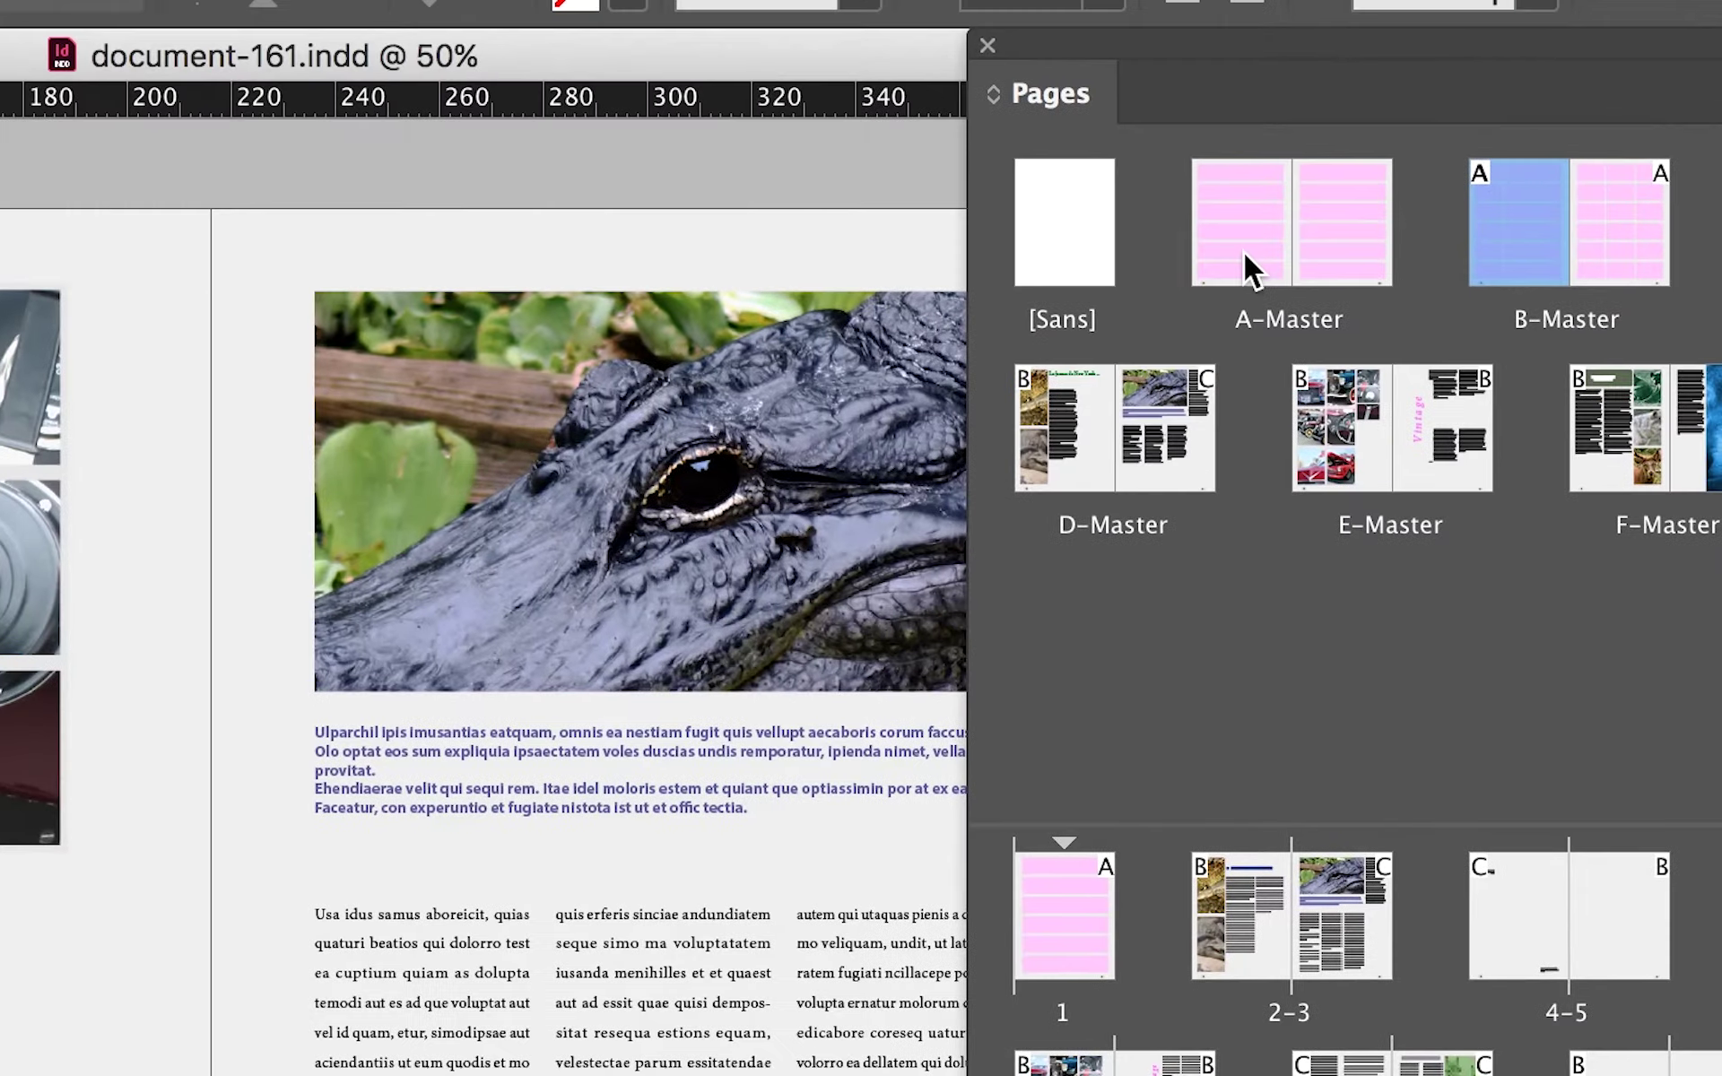
Step: Open the A-Master spread with guides and frame edges shown, panned fully into view
double_click(1244, 251)
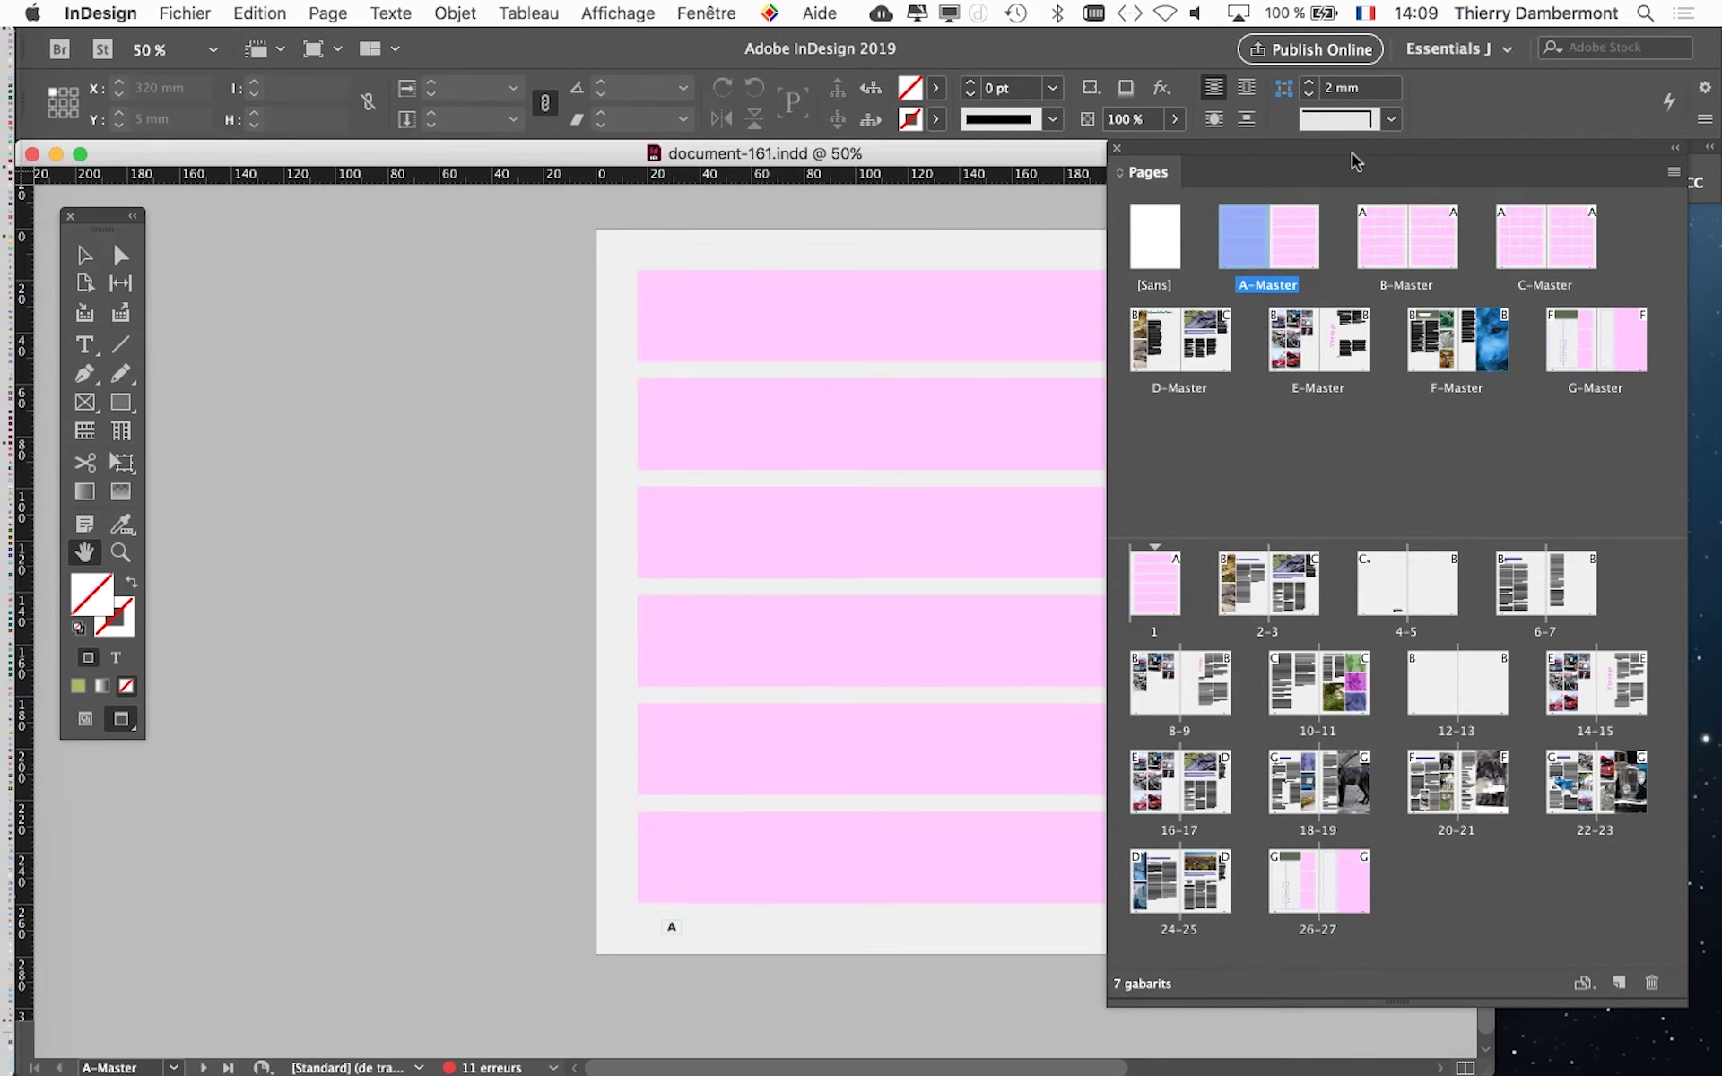
click(90, 723)
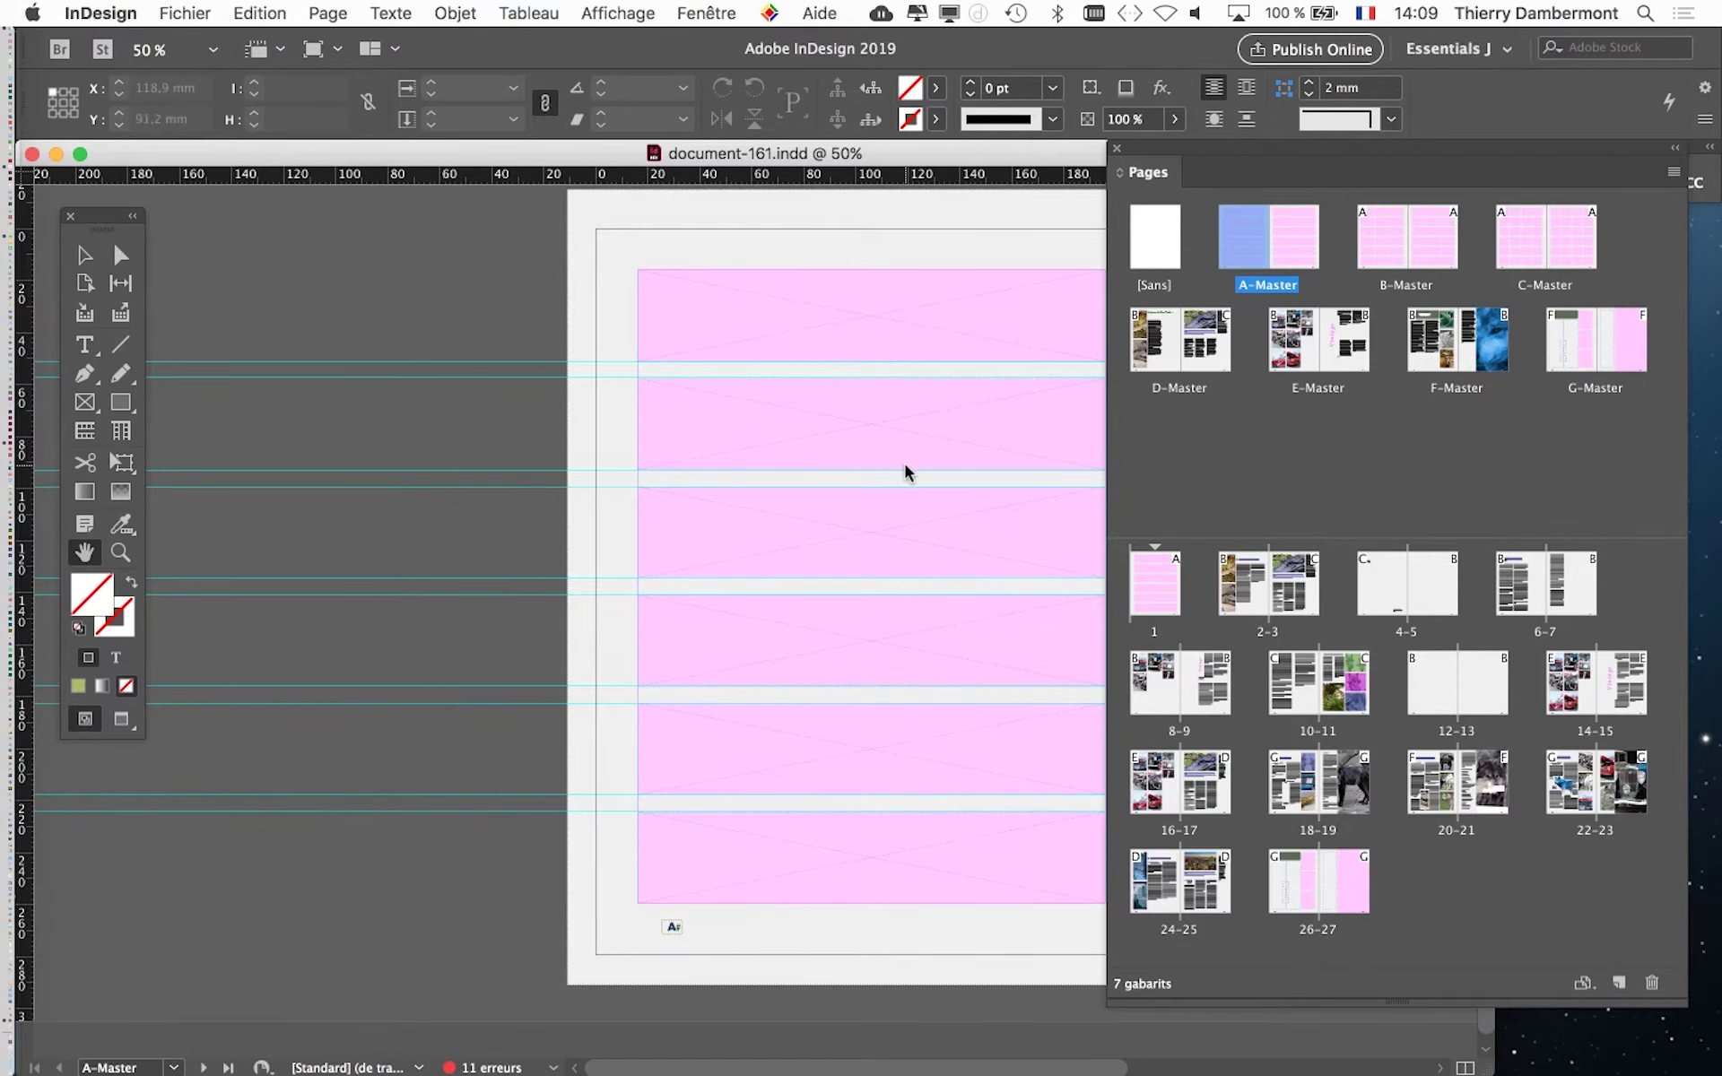
drag(927, 500, 626, 545)
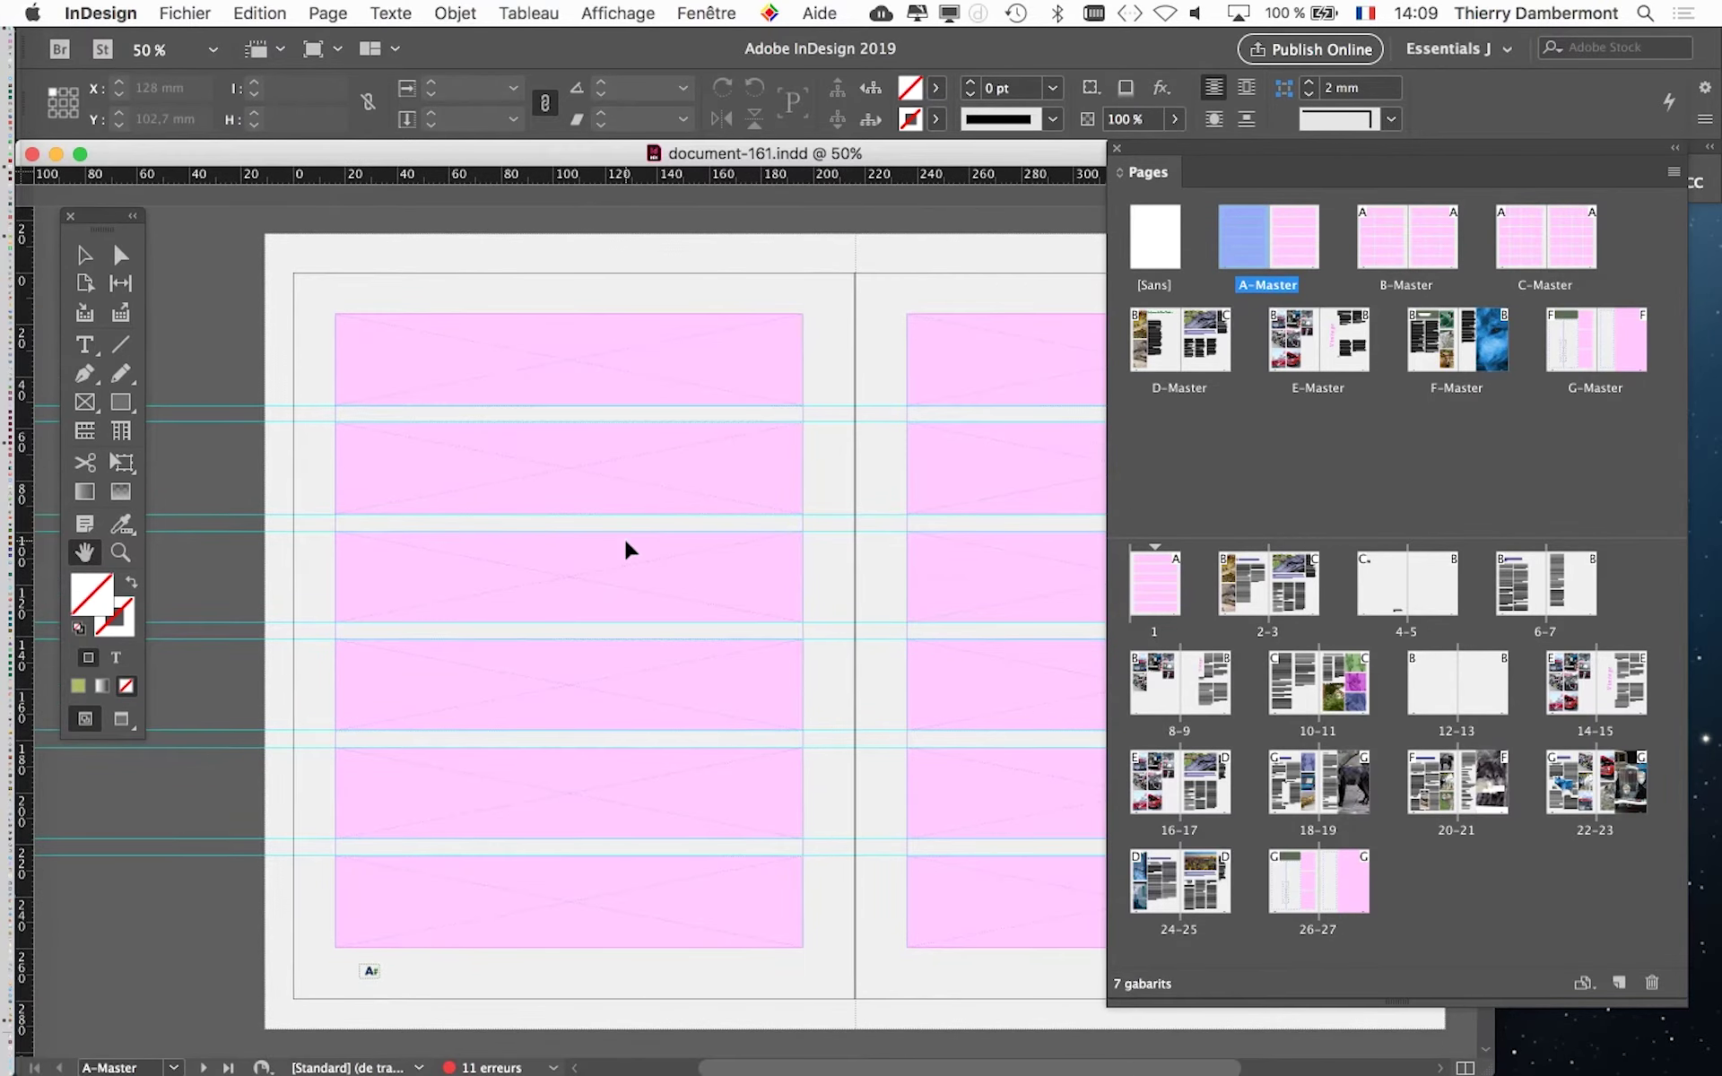
drag(662, 502, 666, 432)
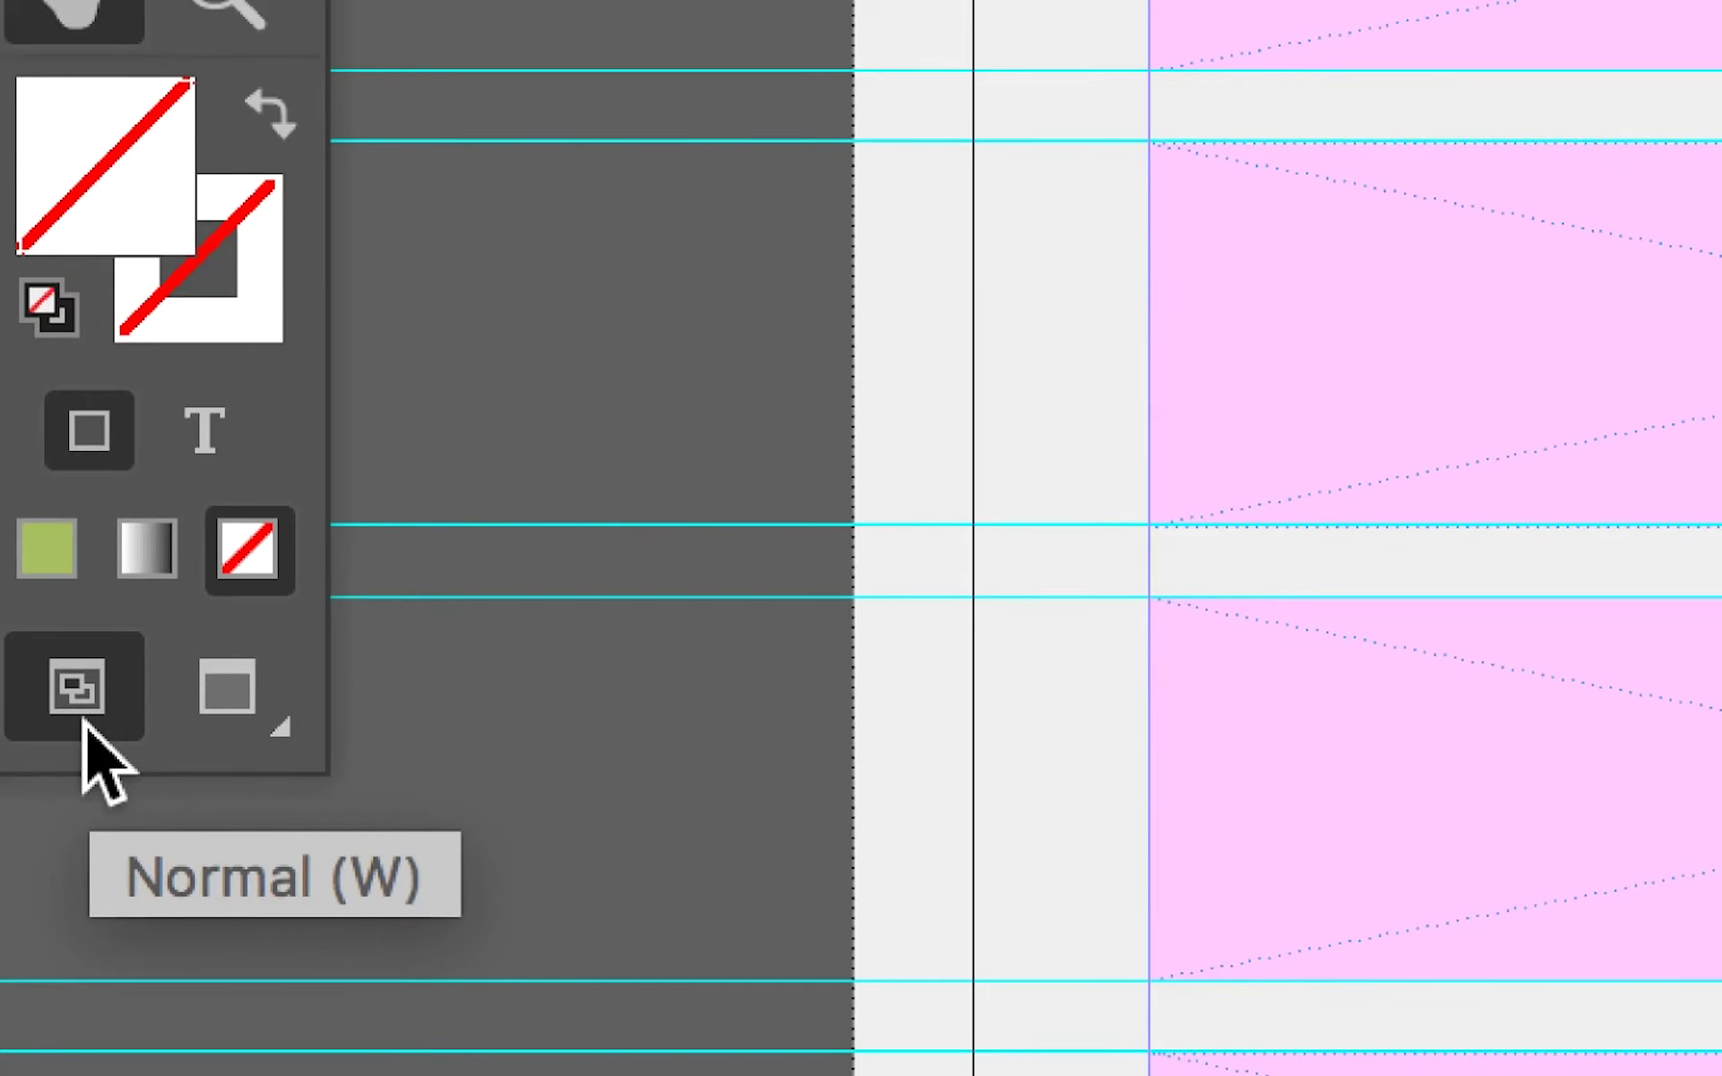
Step: Toggle Preview with W, return to Normal view, and narrow the Pages panel
key(w)
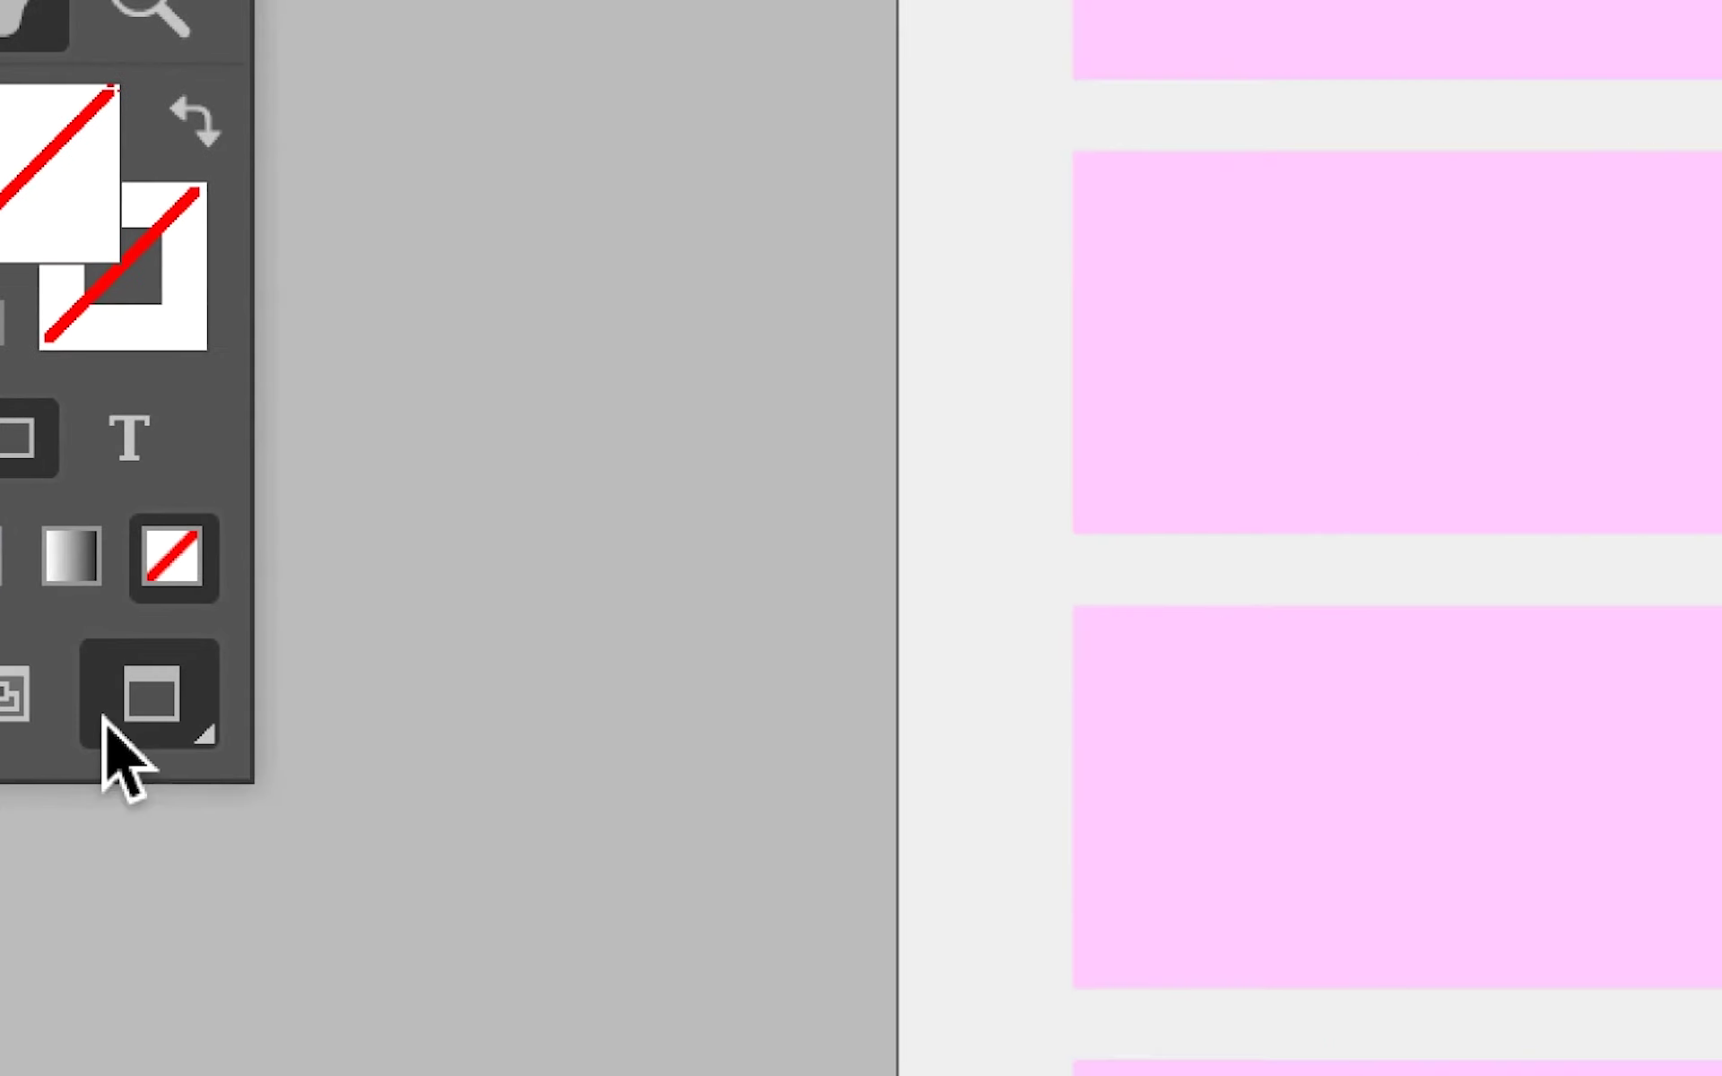
click(94, 718)
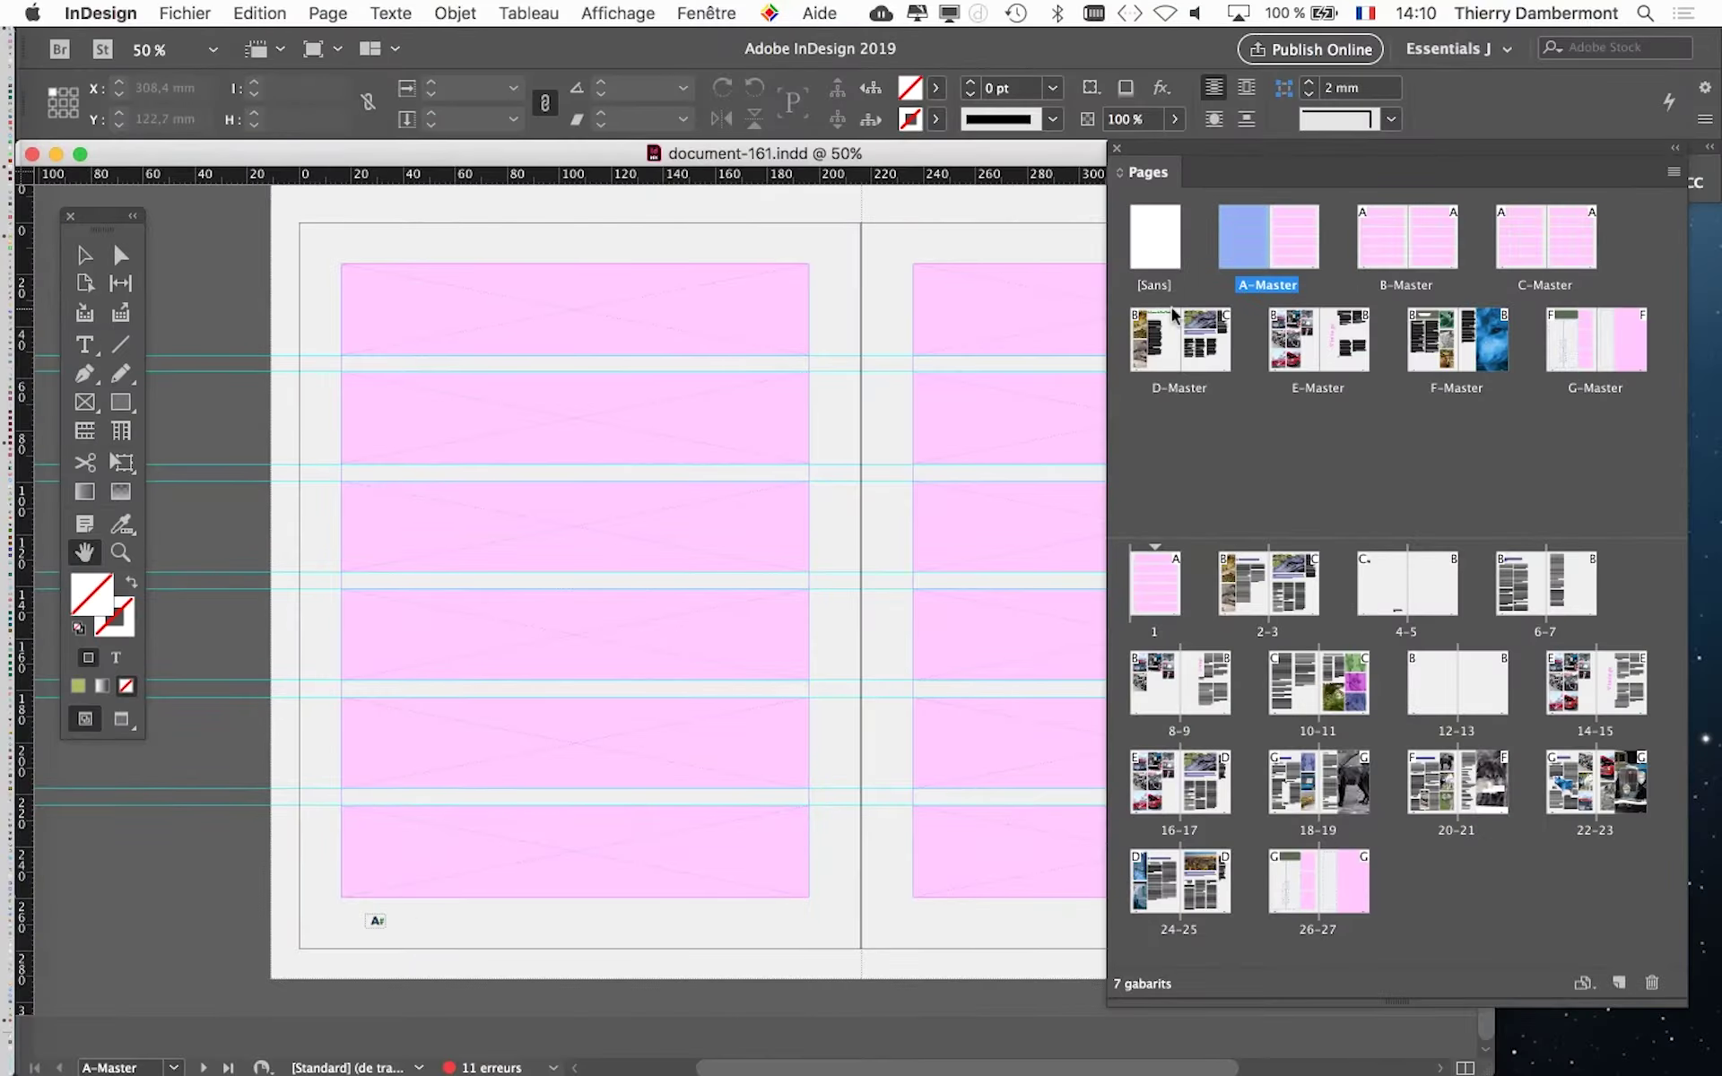
drag(1109, 332, 1167, 336)
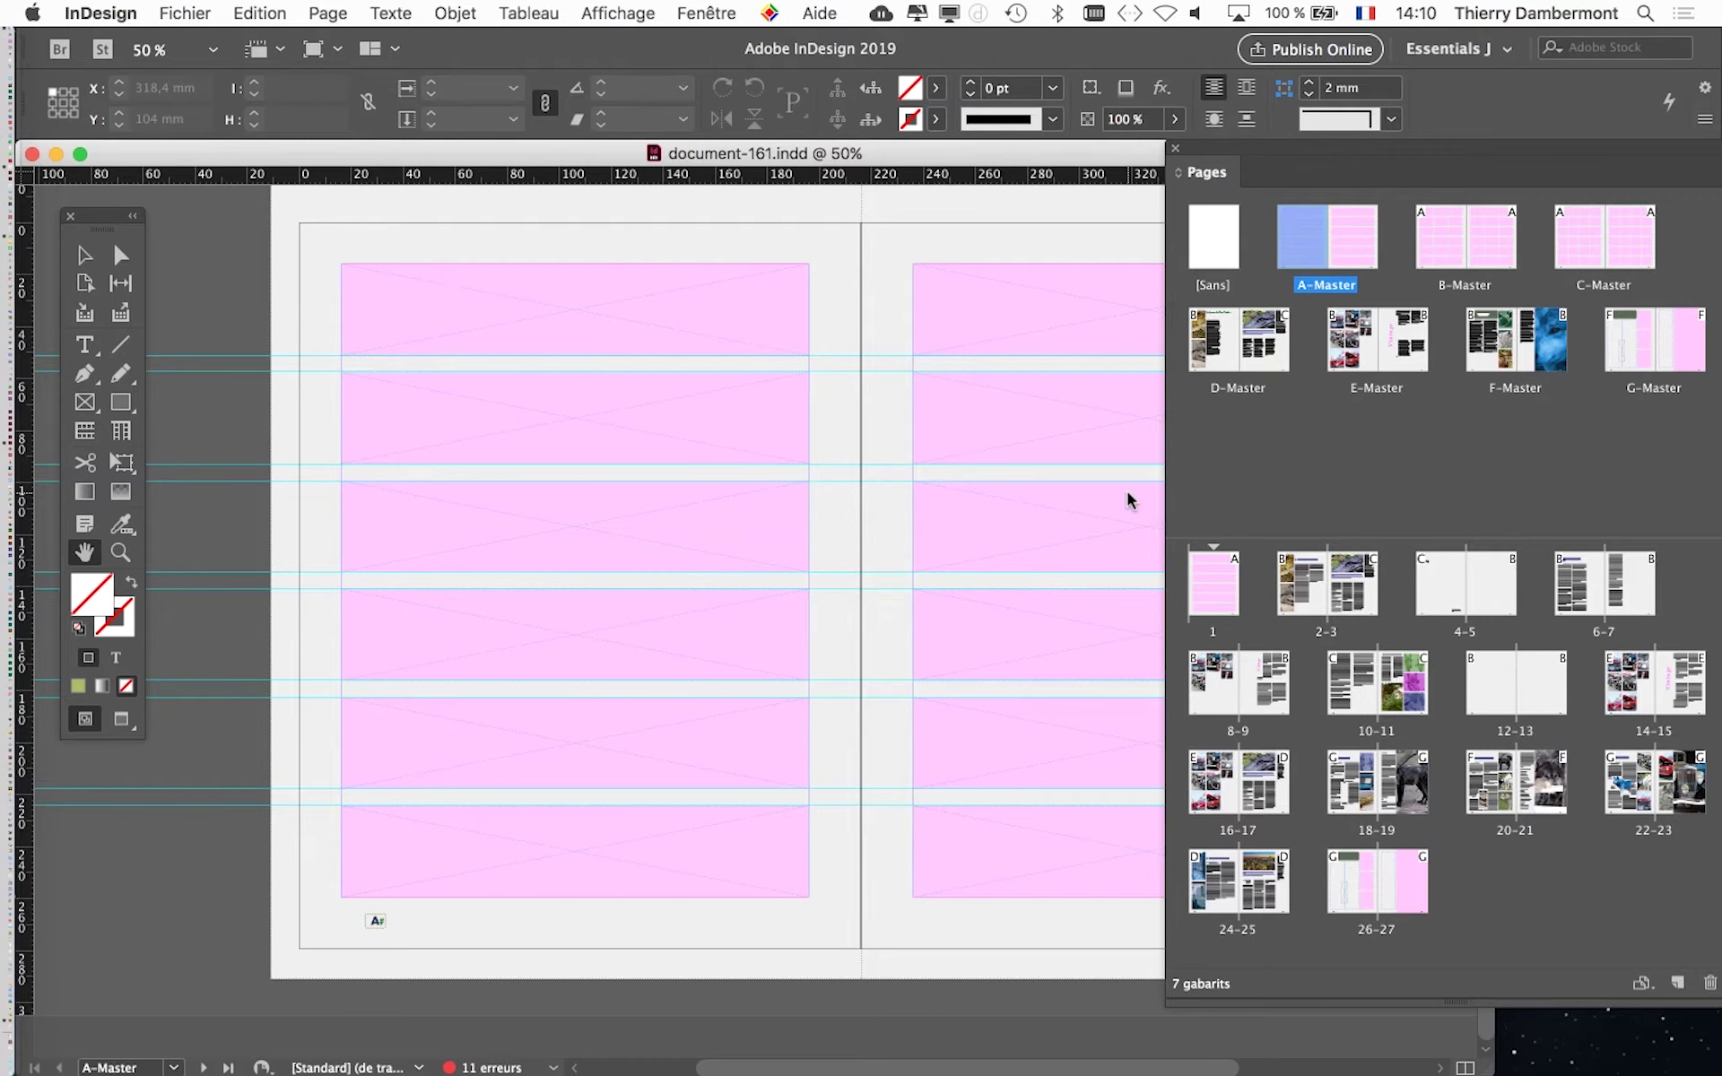
Step: Open Fenêtre > Calques, place the panel over the spread, and select the habillage layer
click(718, 11)
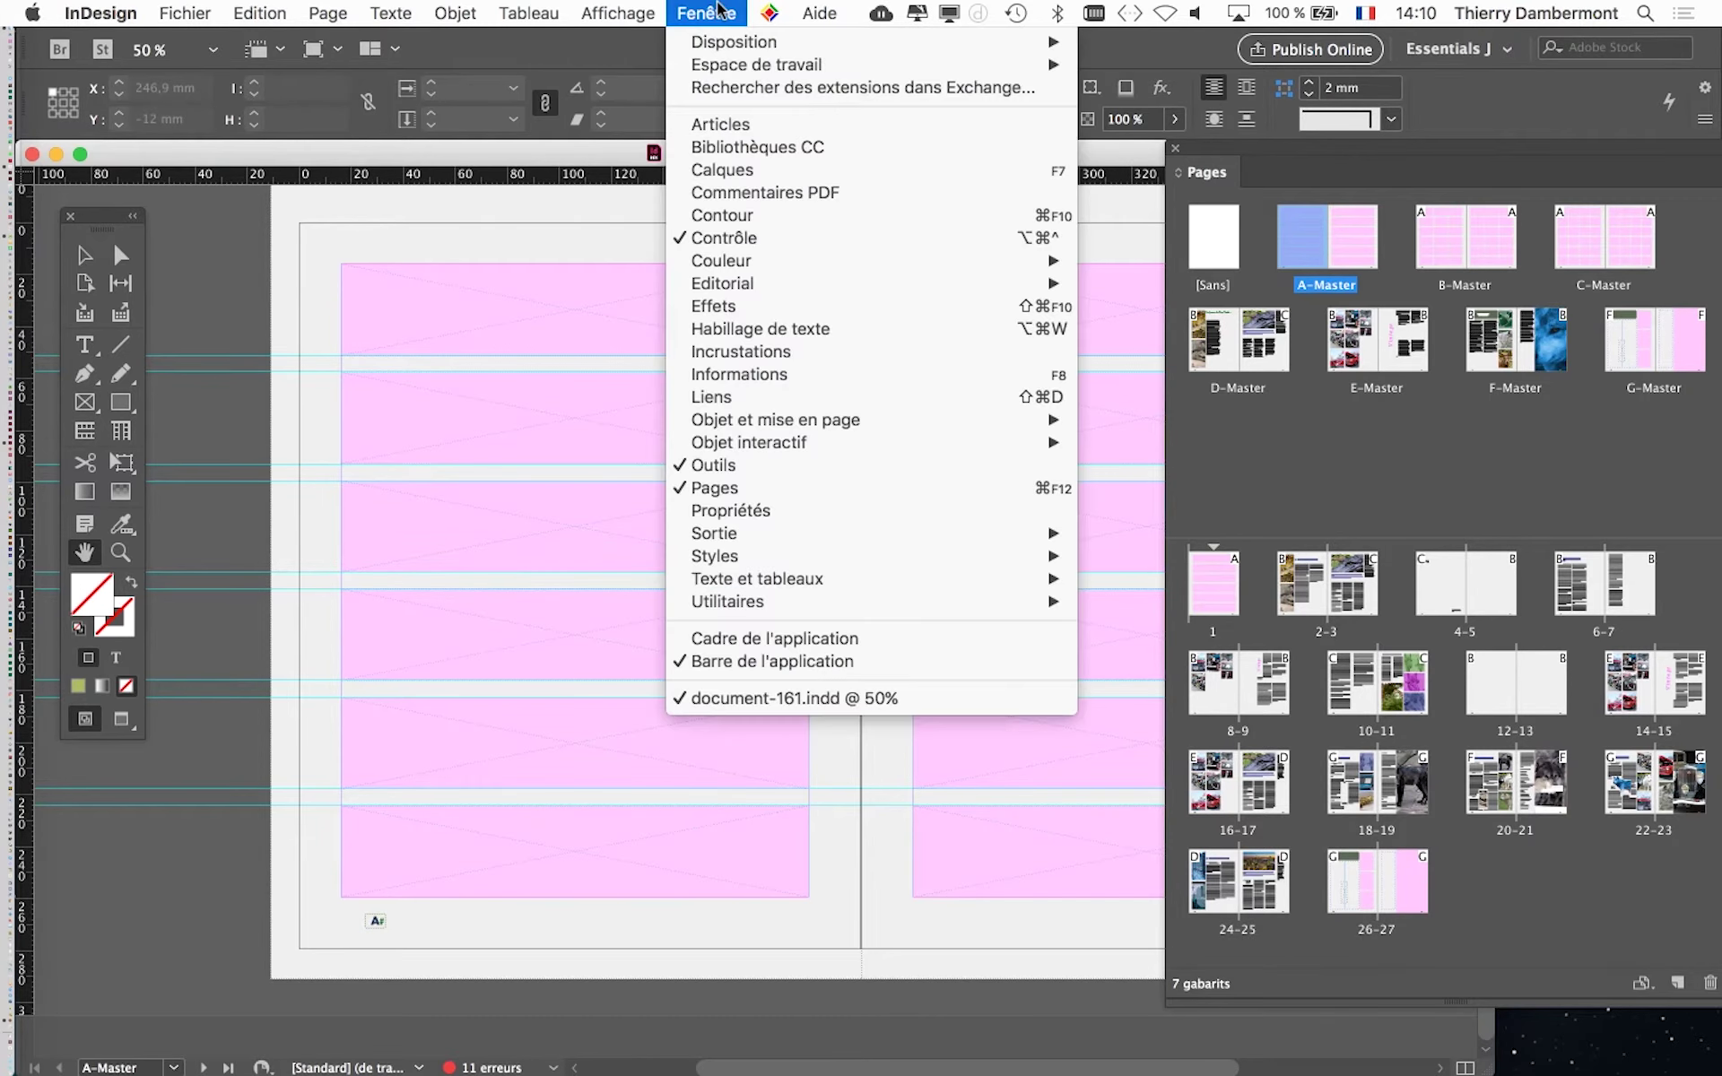
click(788, 171)
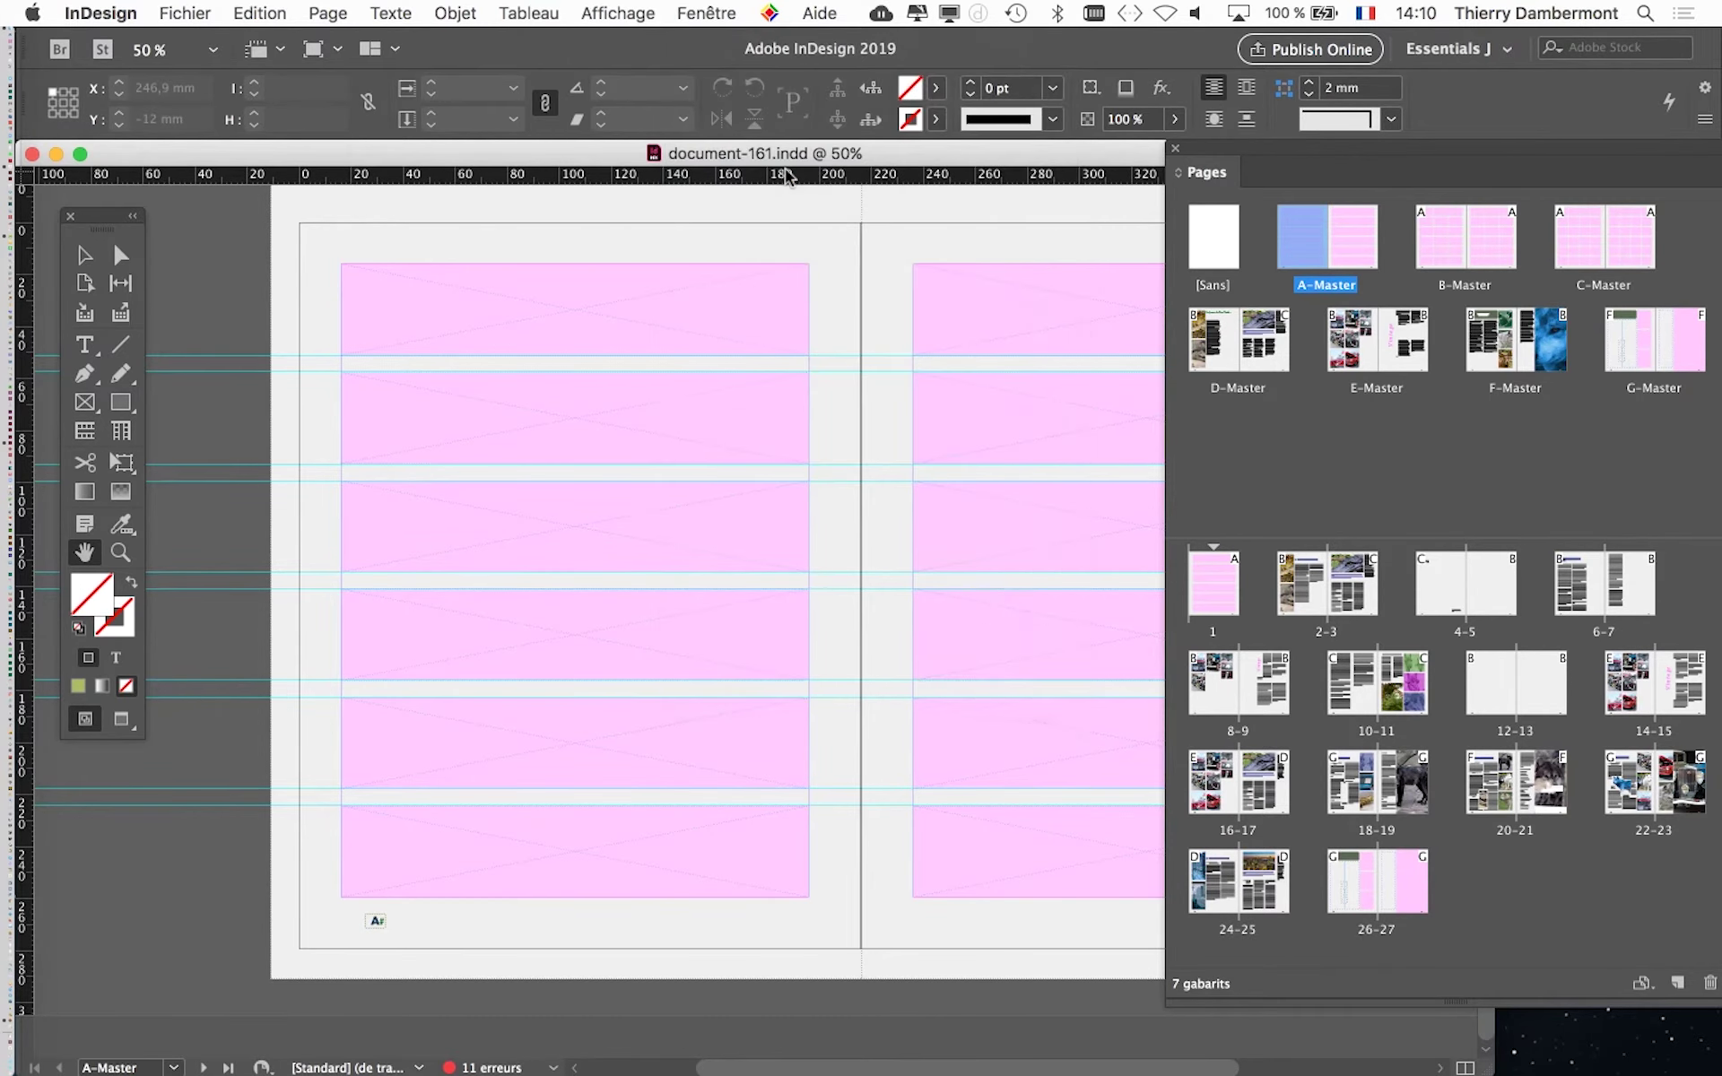
drag(963, 543, 1020, 357)
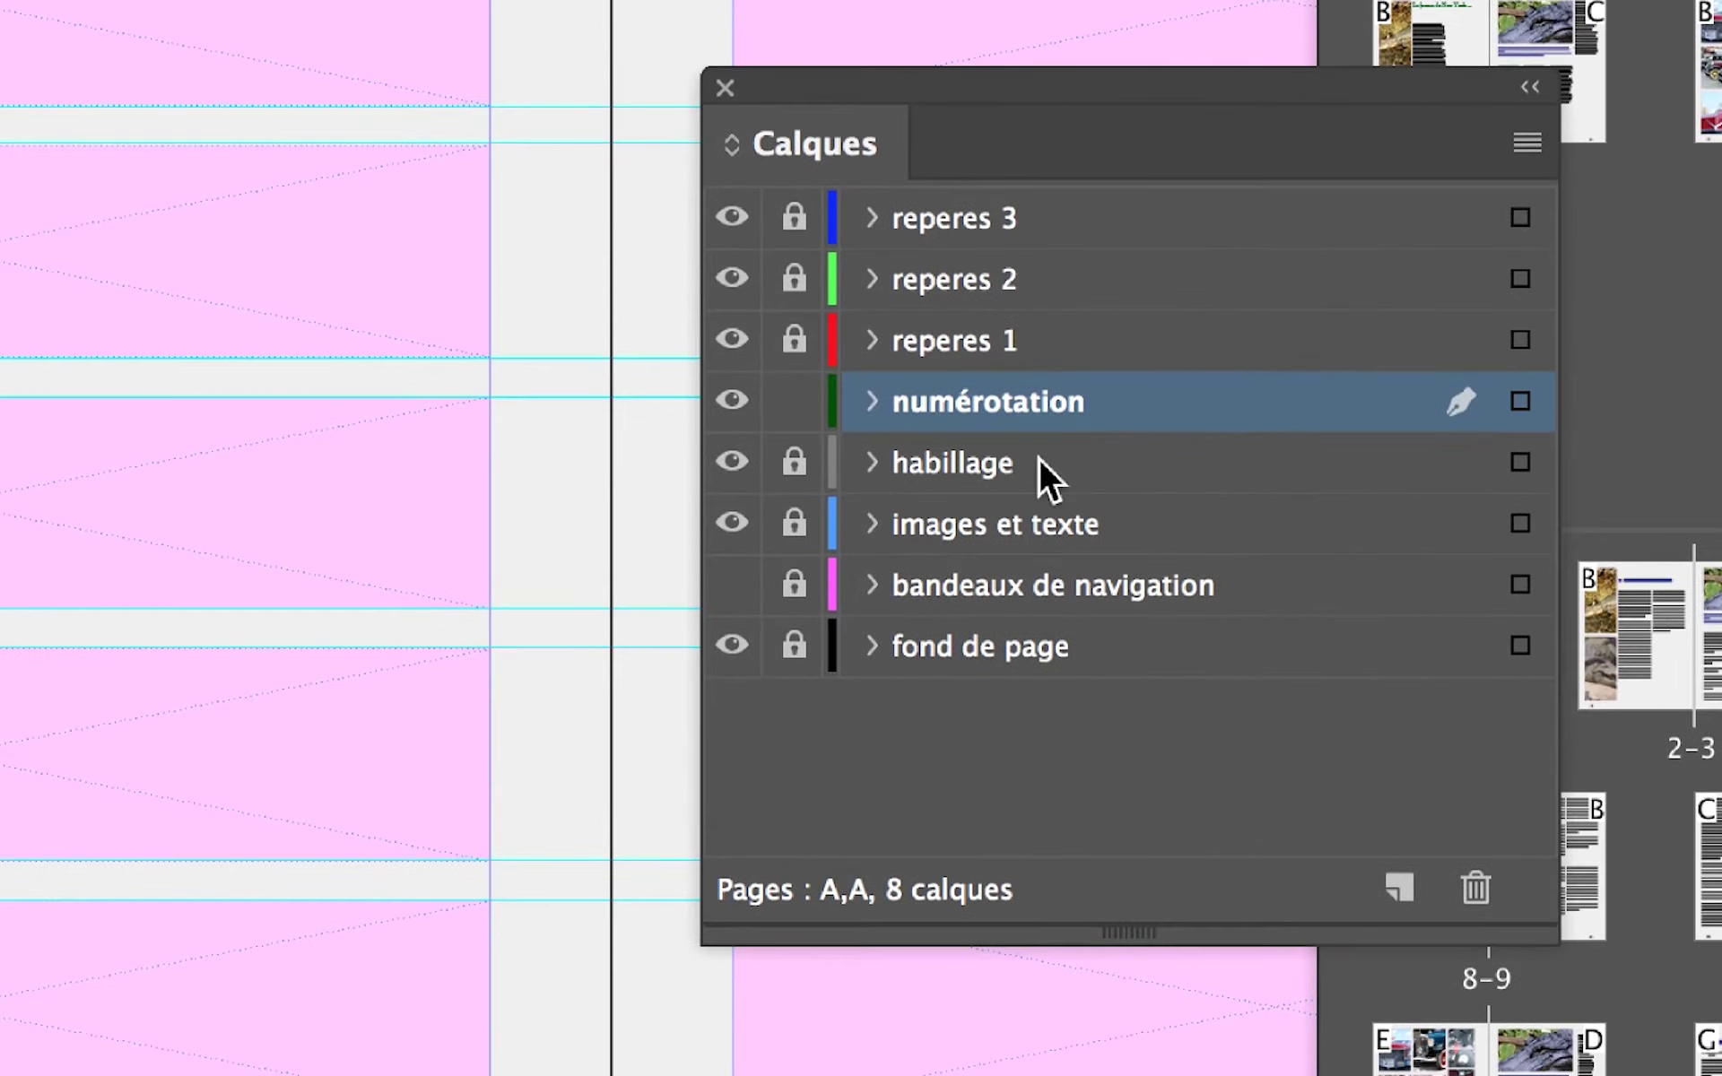
click(1041, 462)
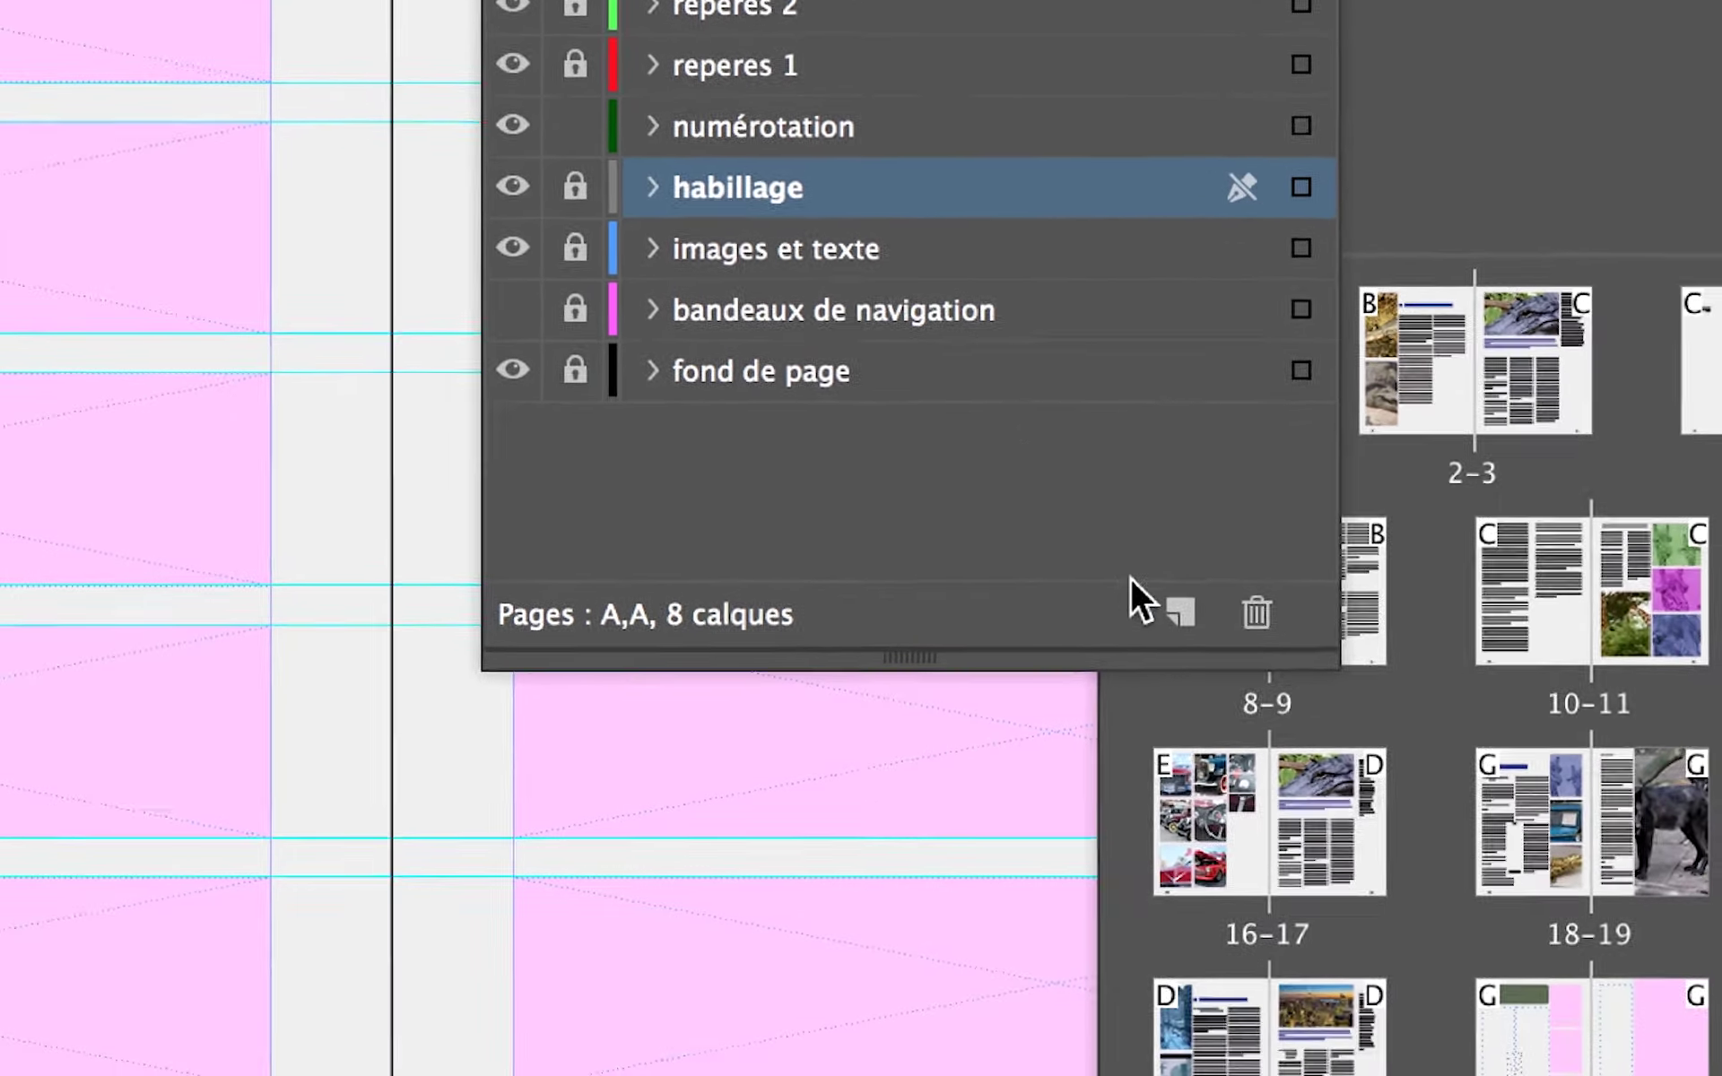
Step: Add Calque 9 above habillage, rename it 'filet de dessus de page', and lock numérotation
click(1142, 592)
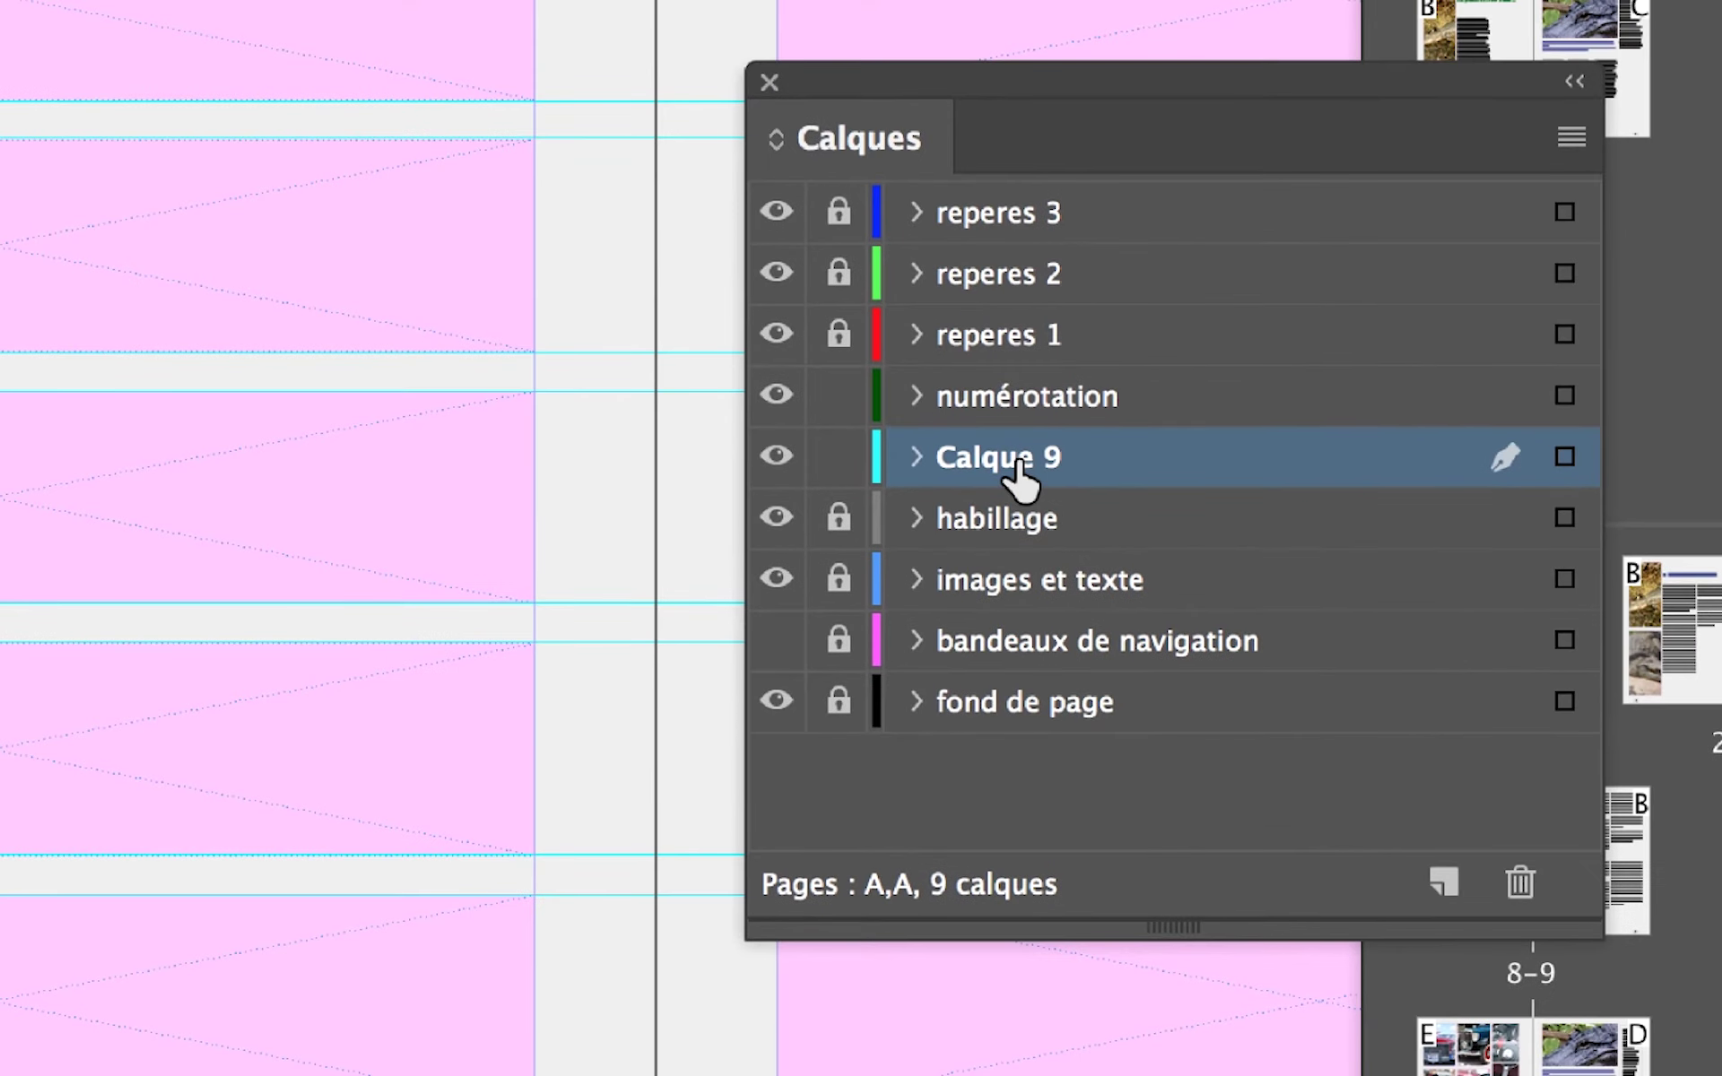
double_click(1019, 462)
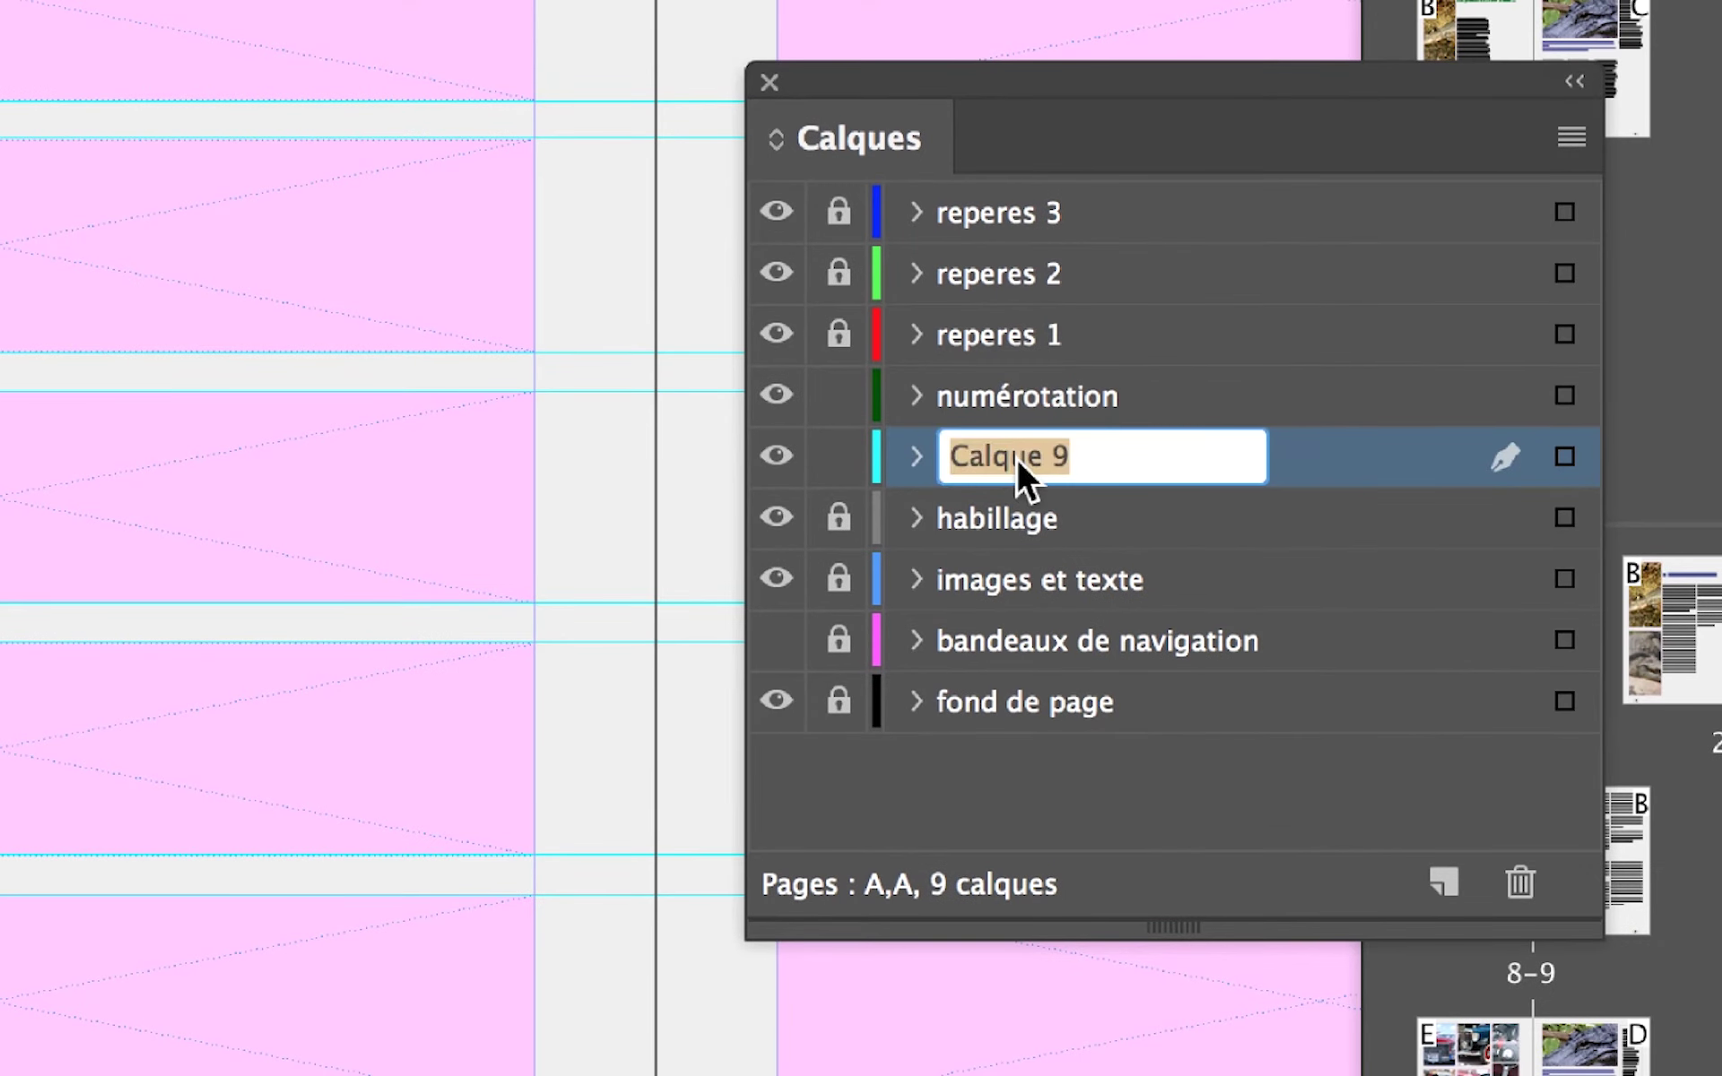
text(f)
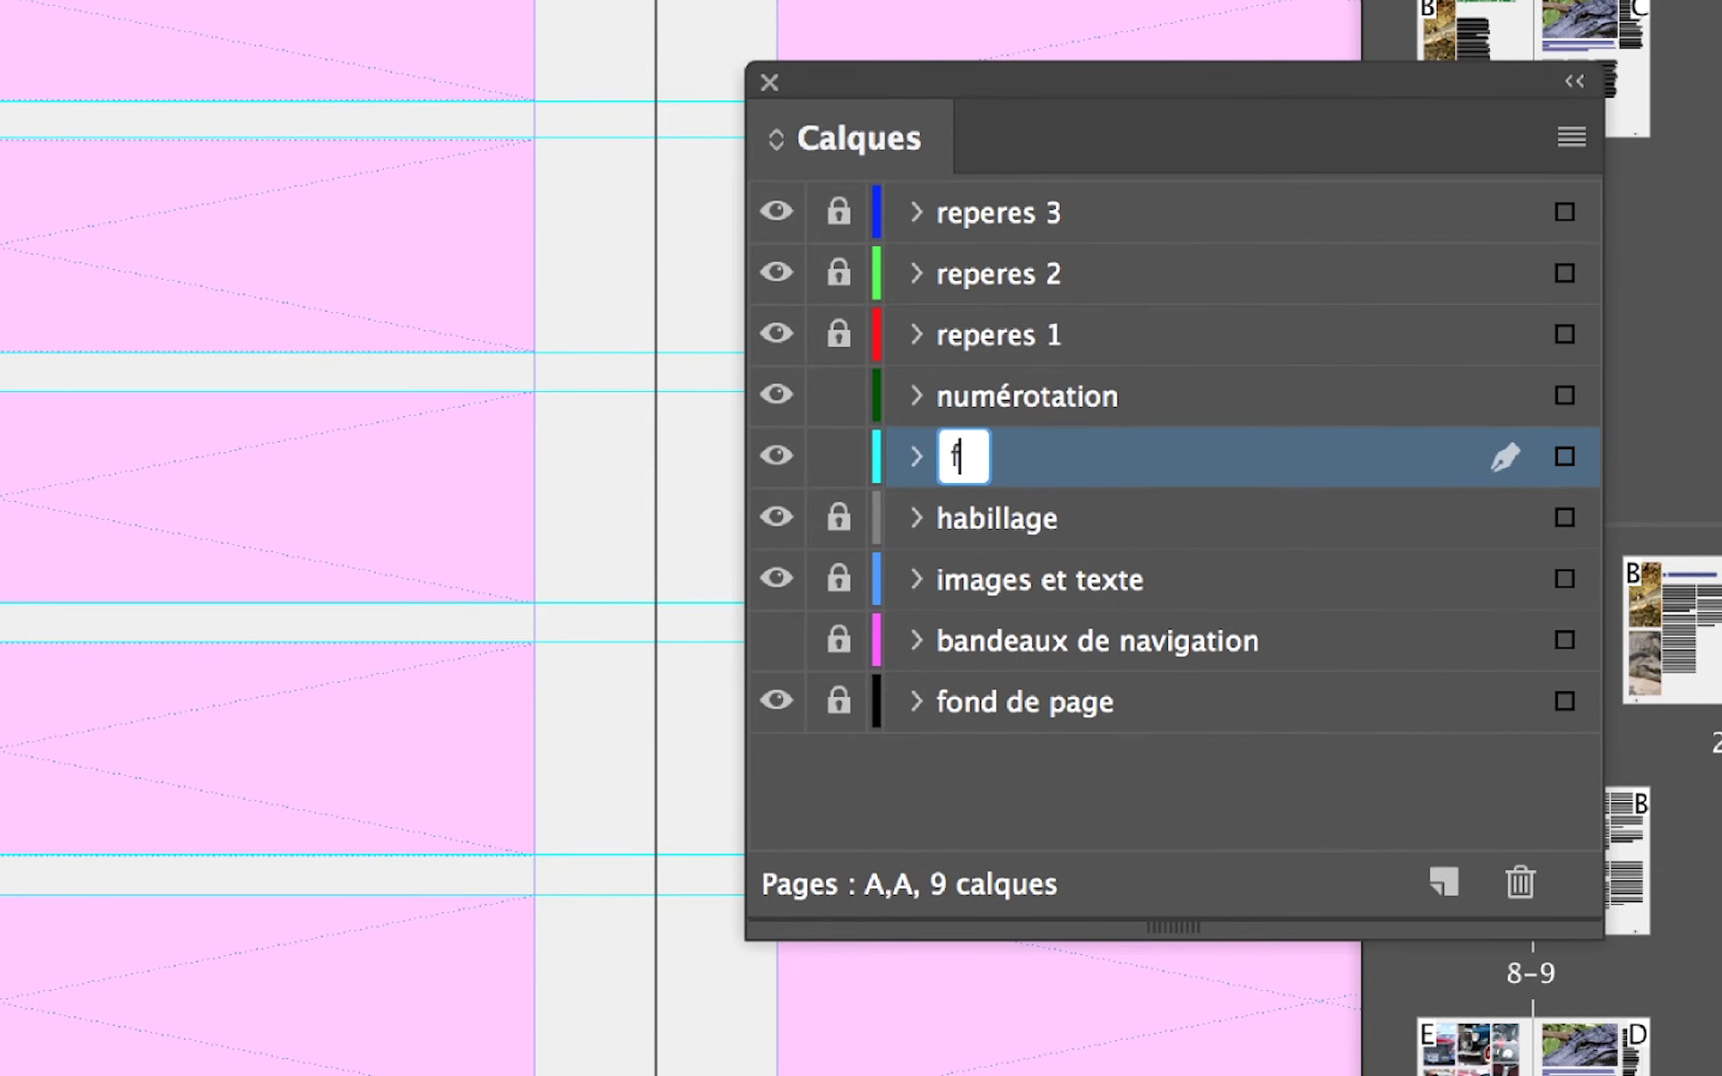
text(il)
key(Return)
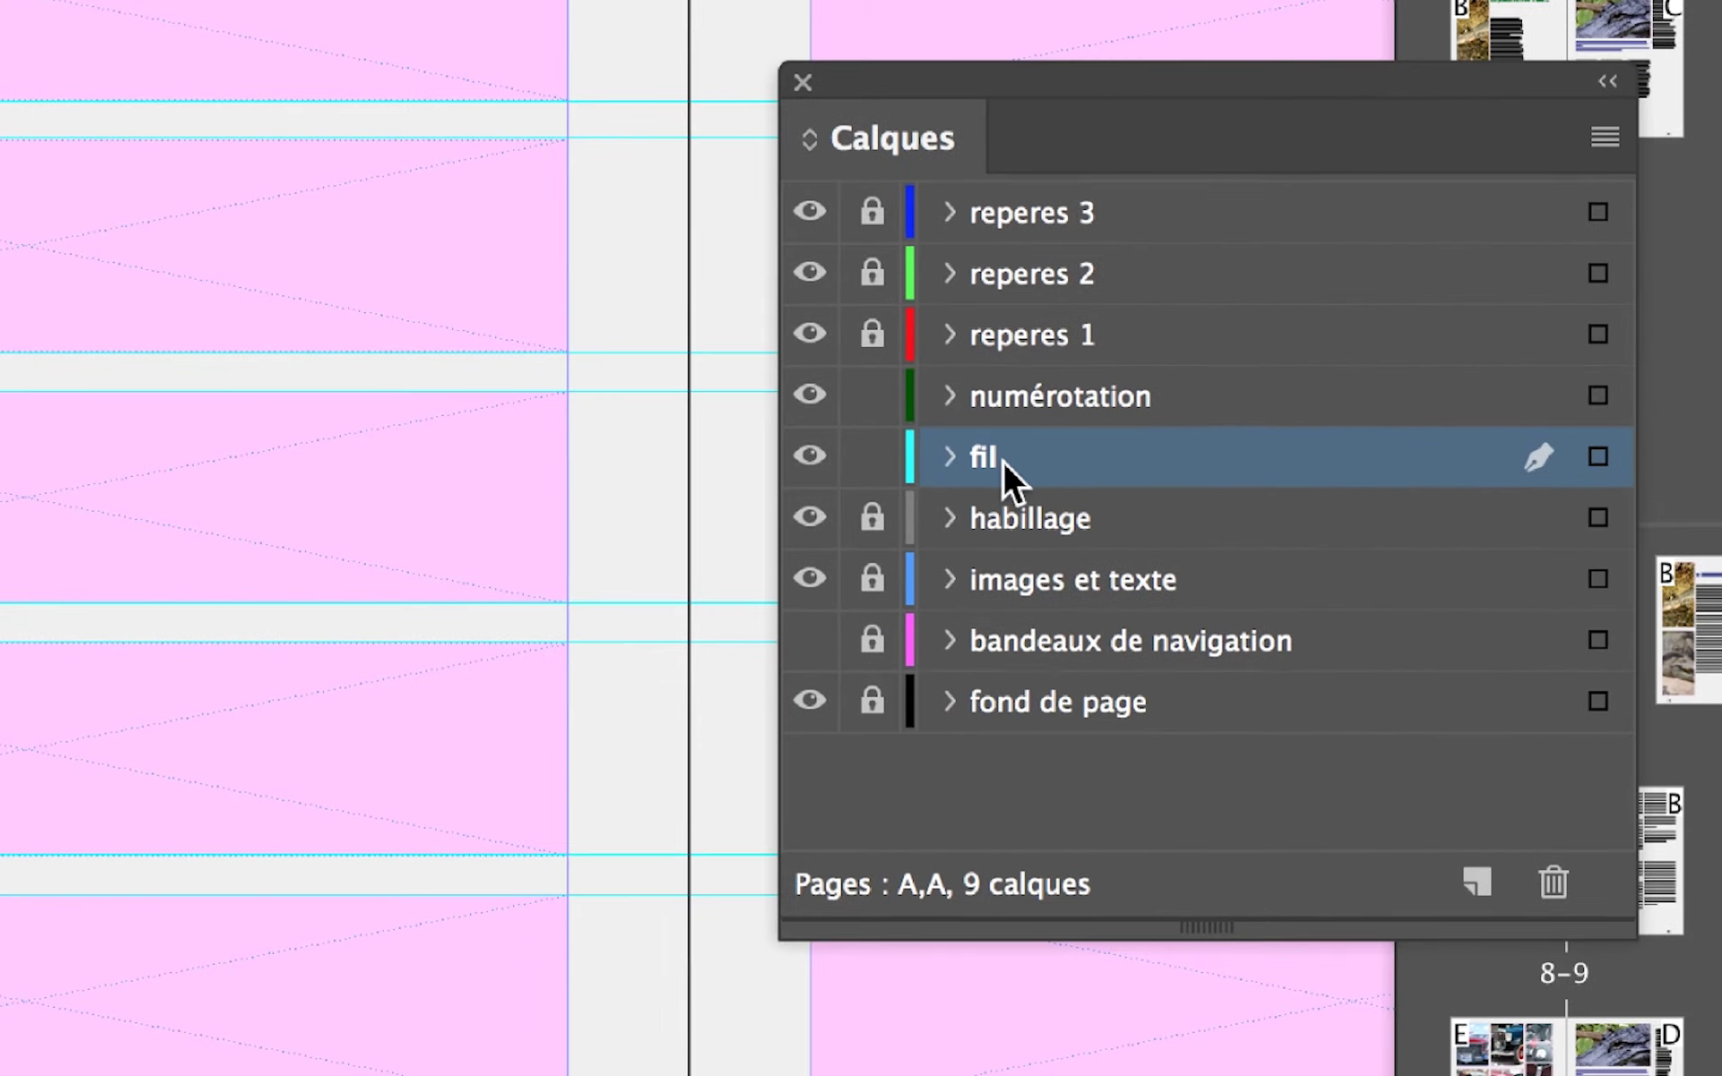
double_click(1003, 460)
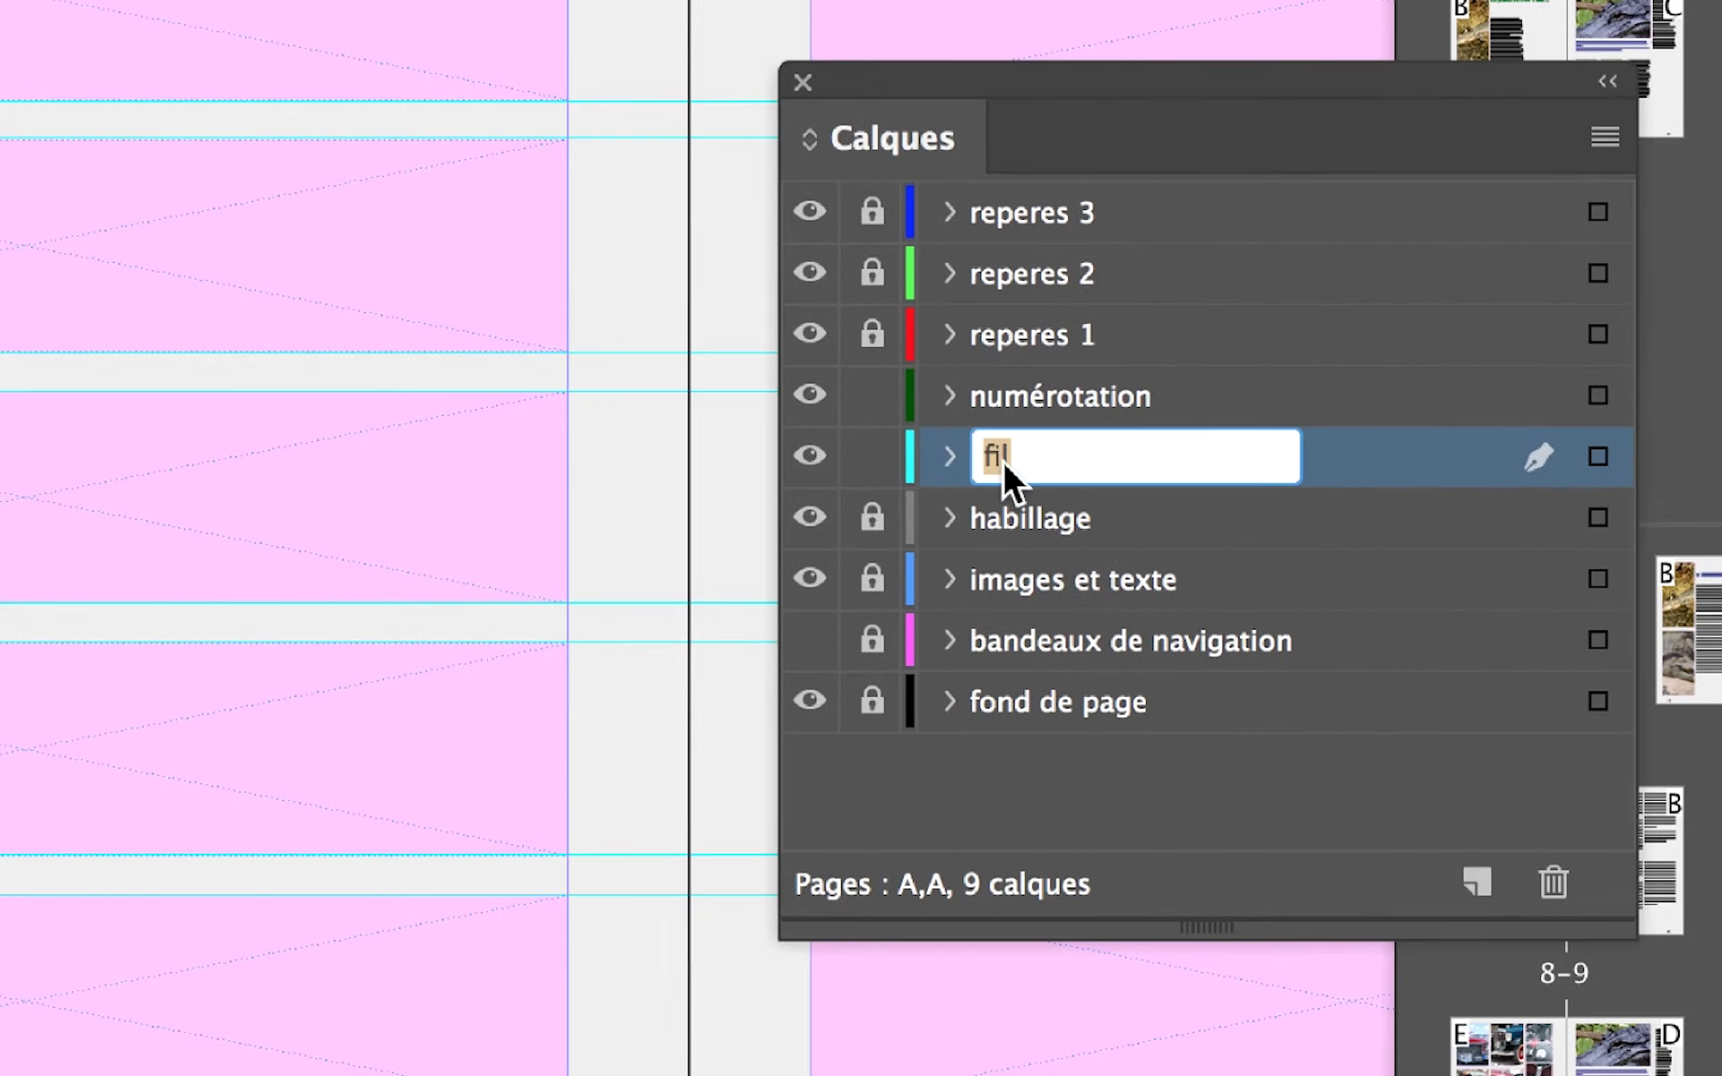
click(1003, 460)
text(et)
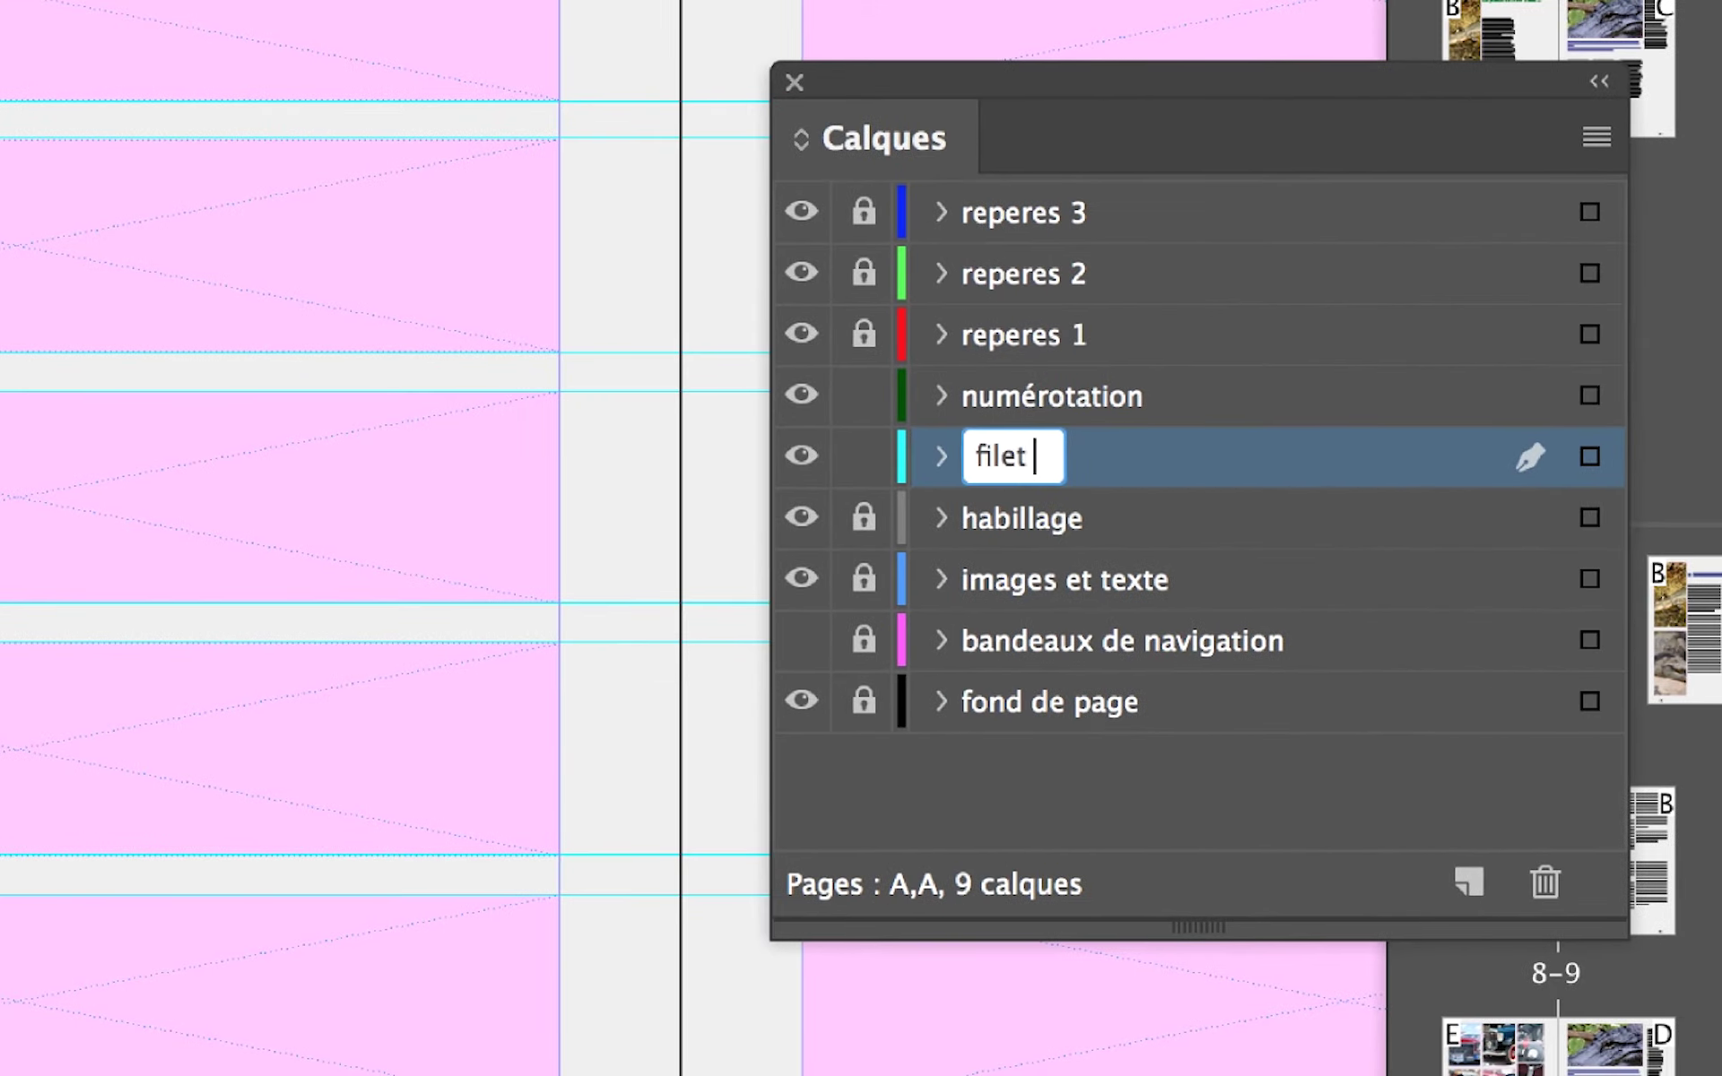
text( de dessus de pag)
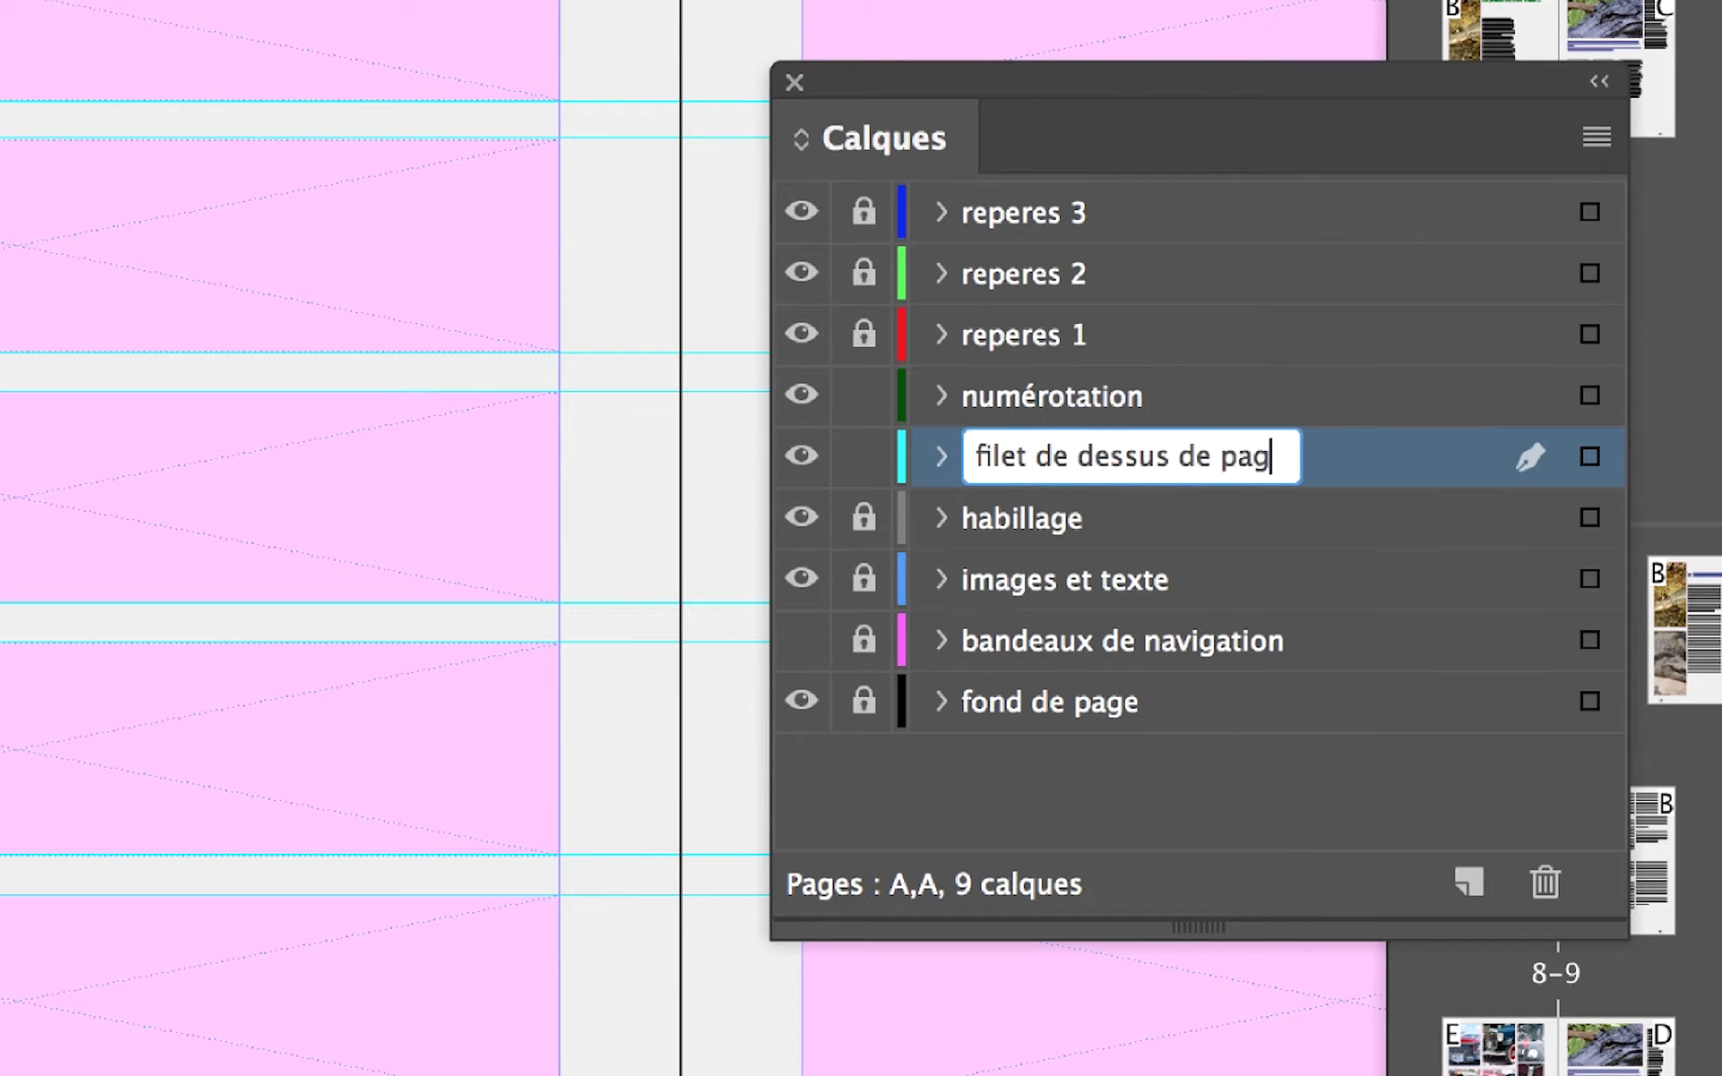
text(e)
key(Return)
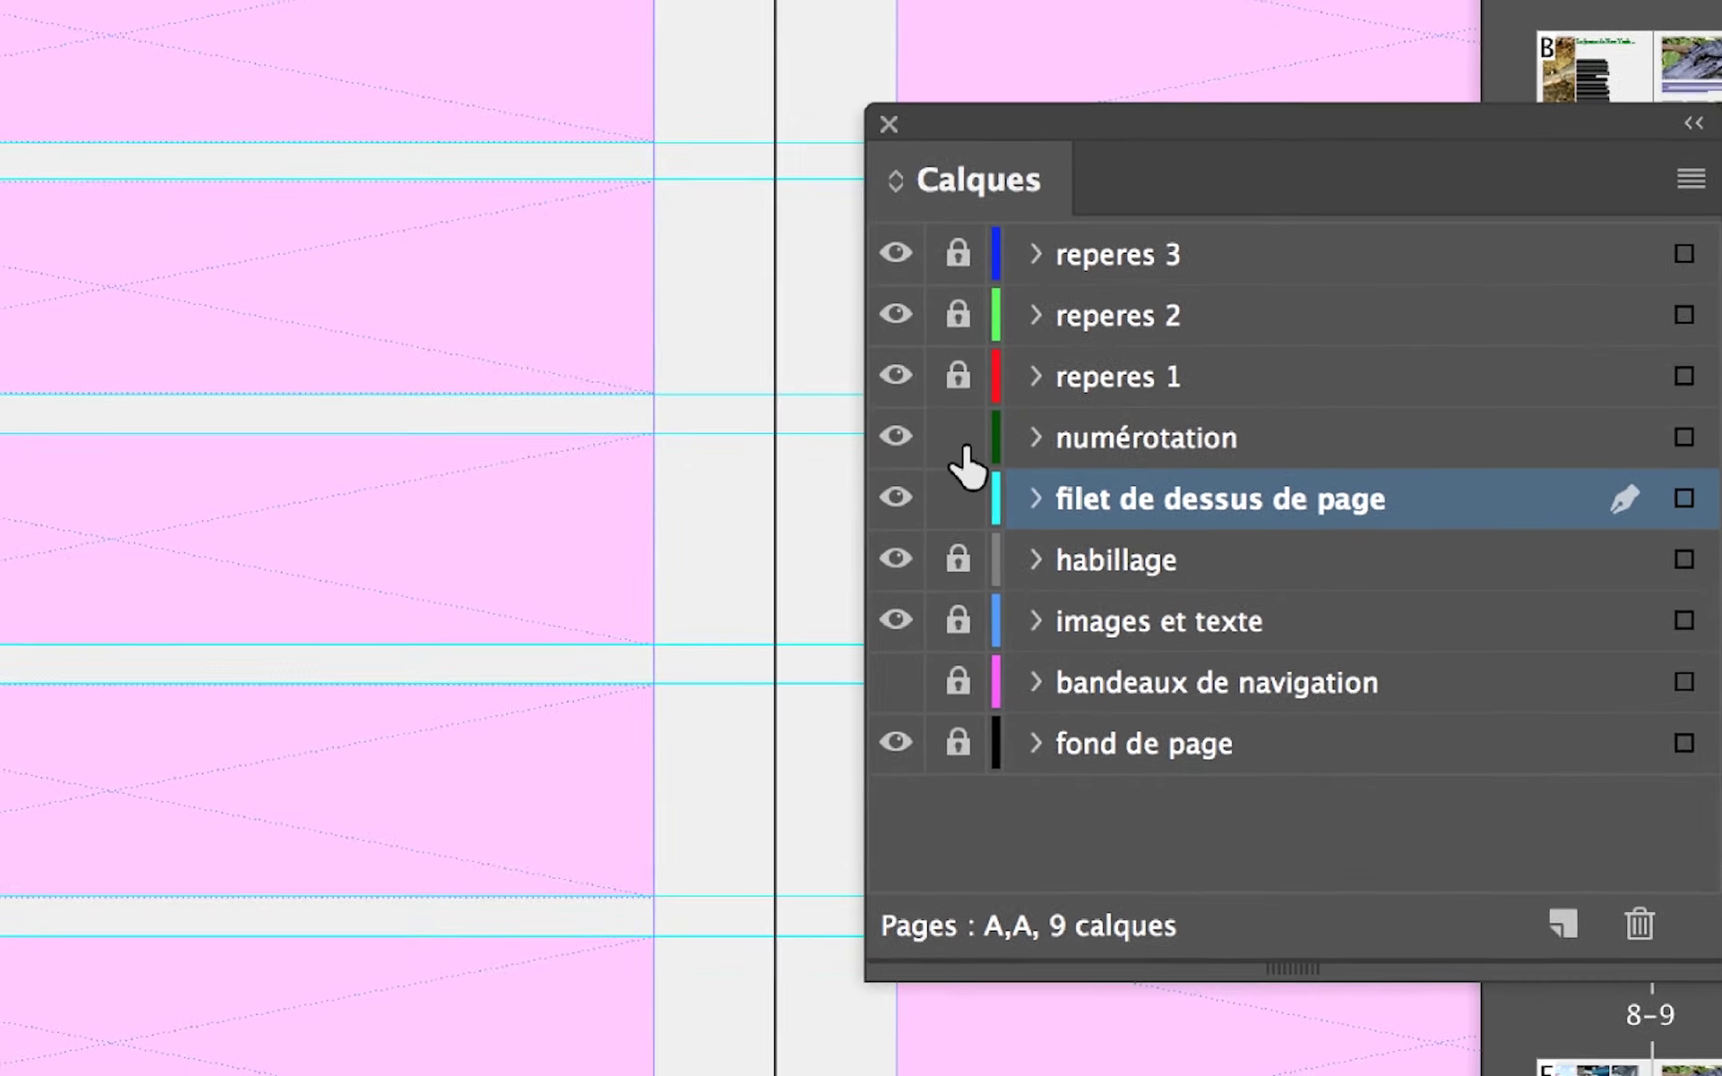
click(905, 436)
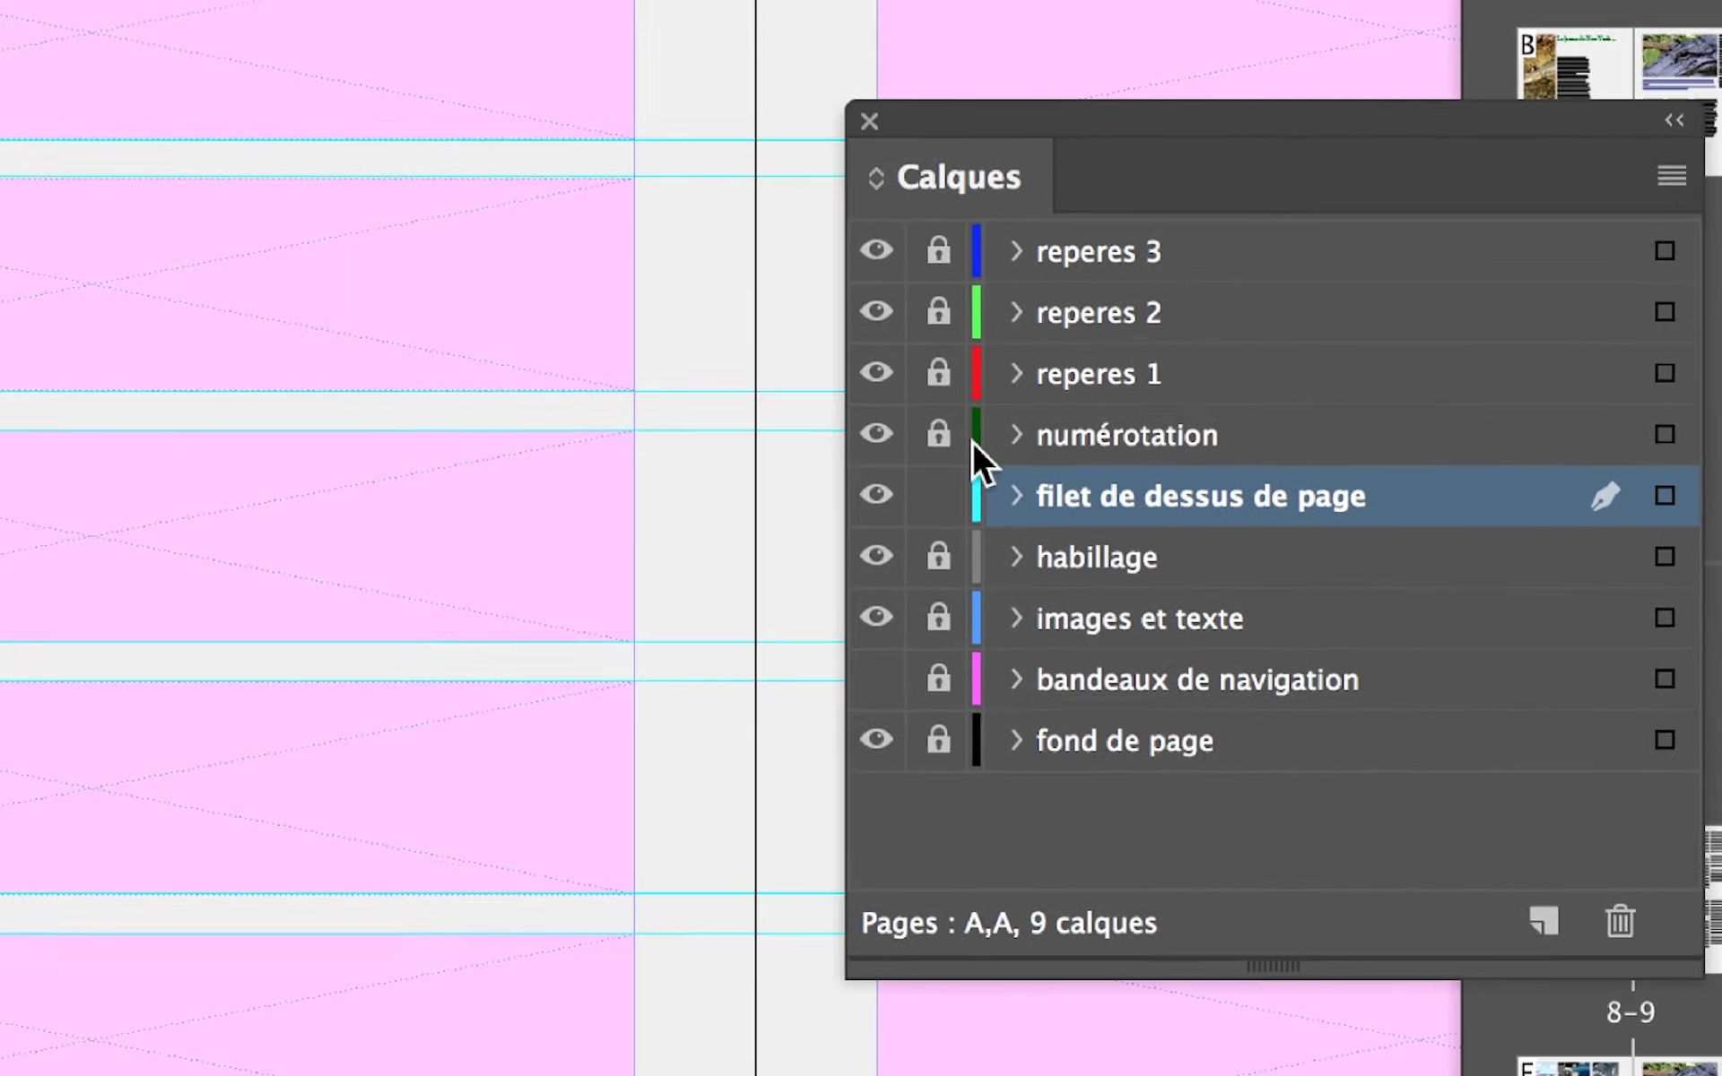